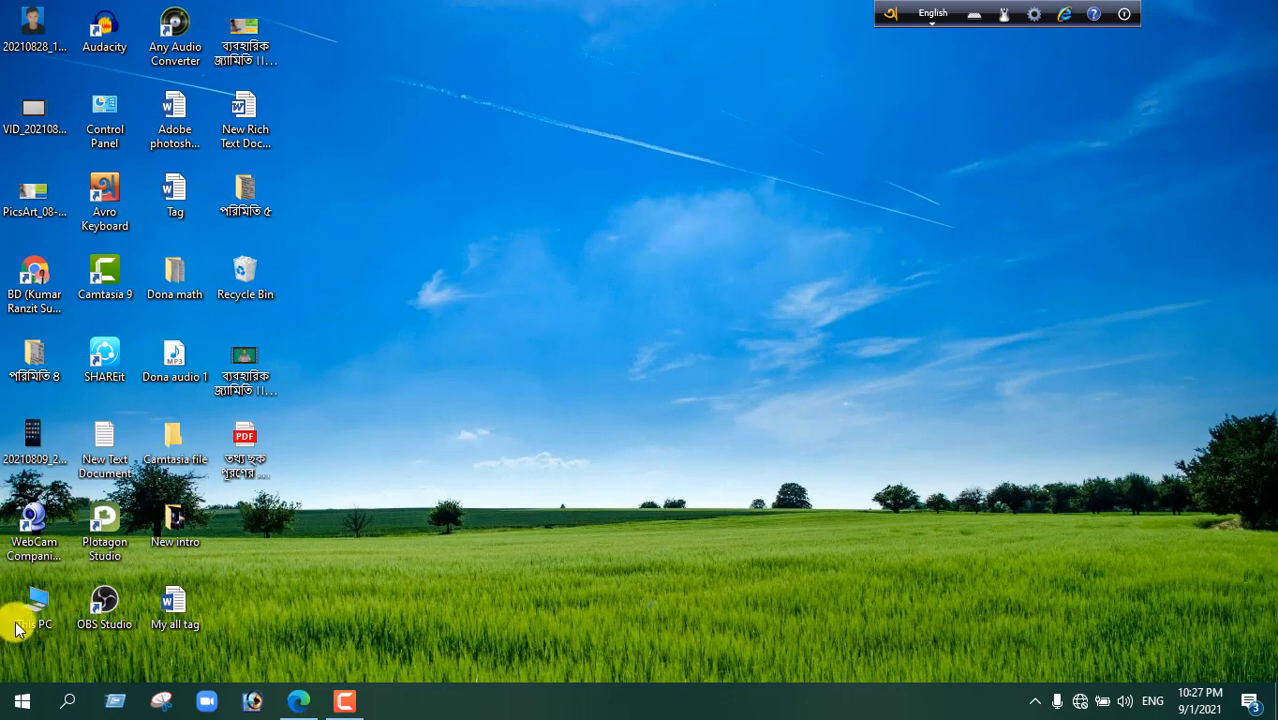
- Create a folder named 123006 on the New Volume (E:) drive
double_click(30, 612)
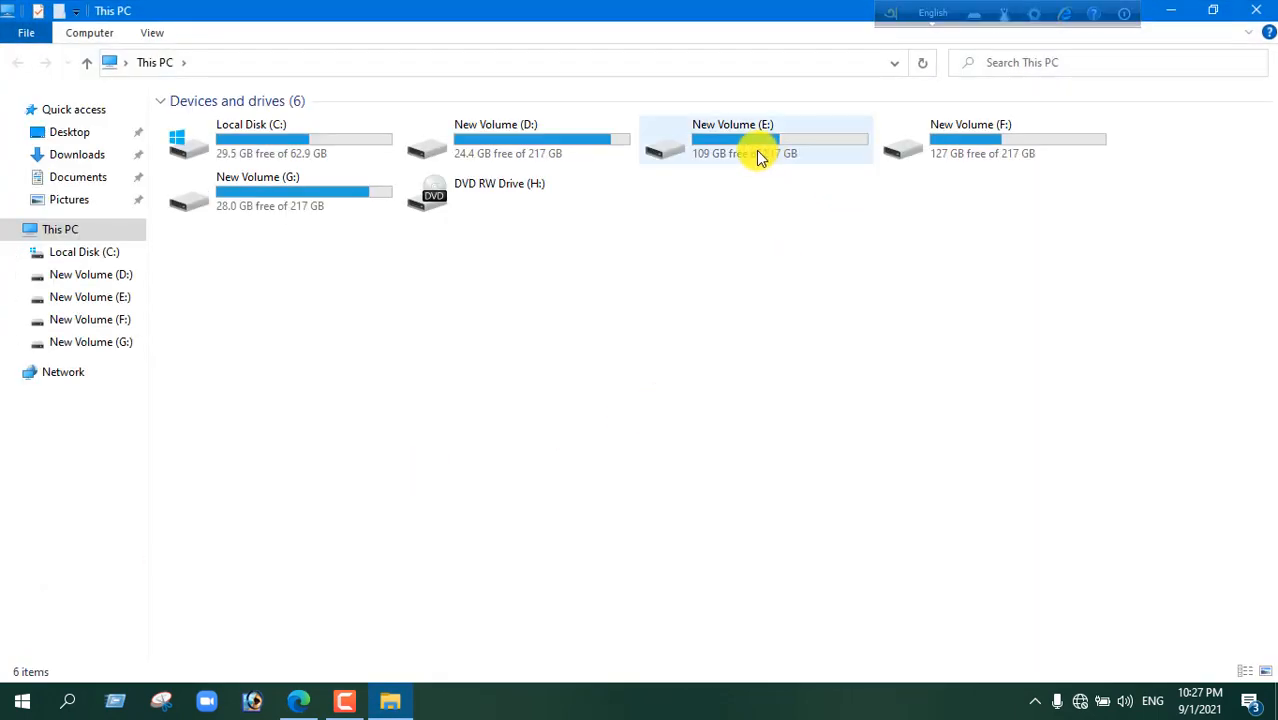
double_click(801, 137)
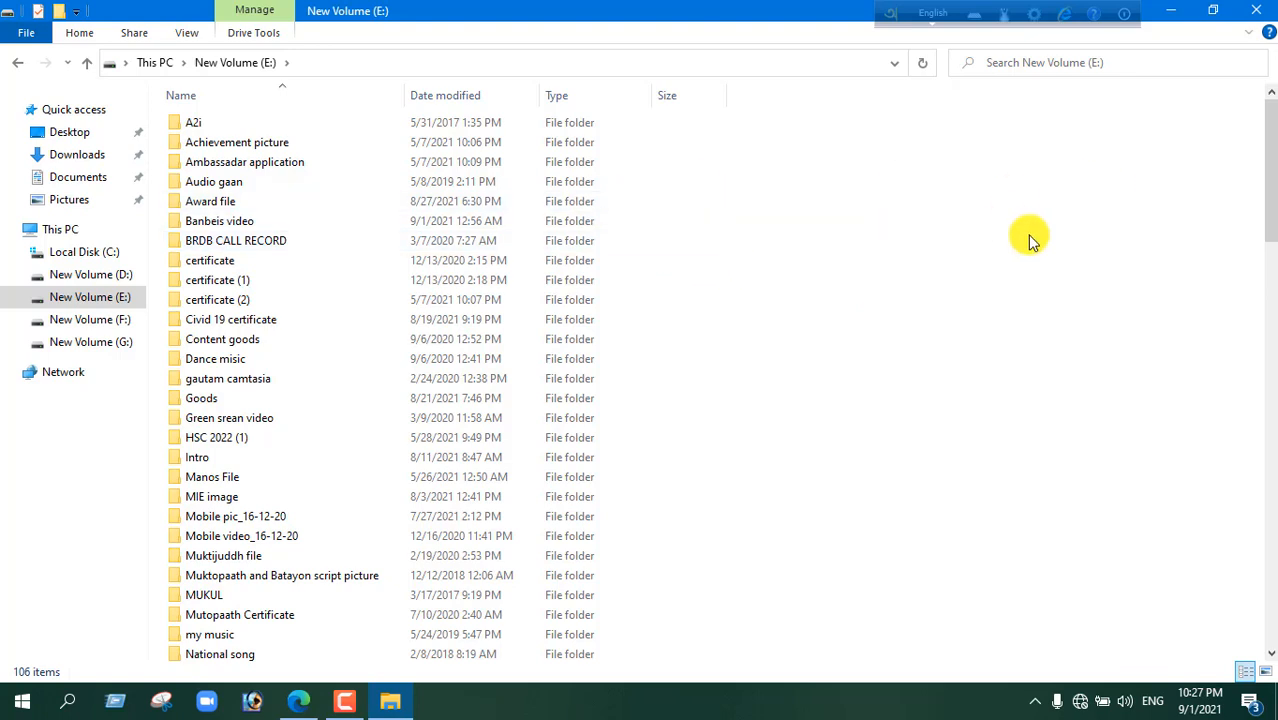
right_click(949, 267)
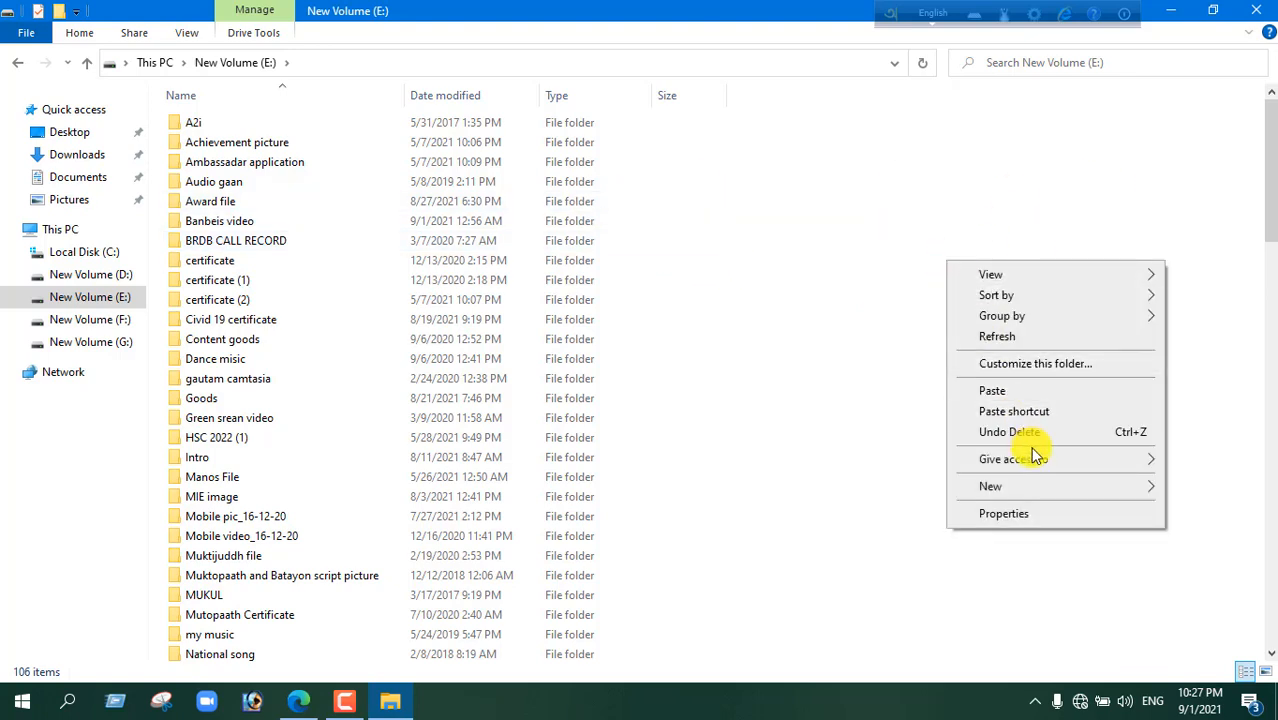
mouse_move(992, 490)
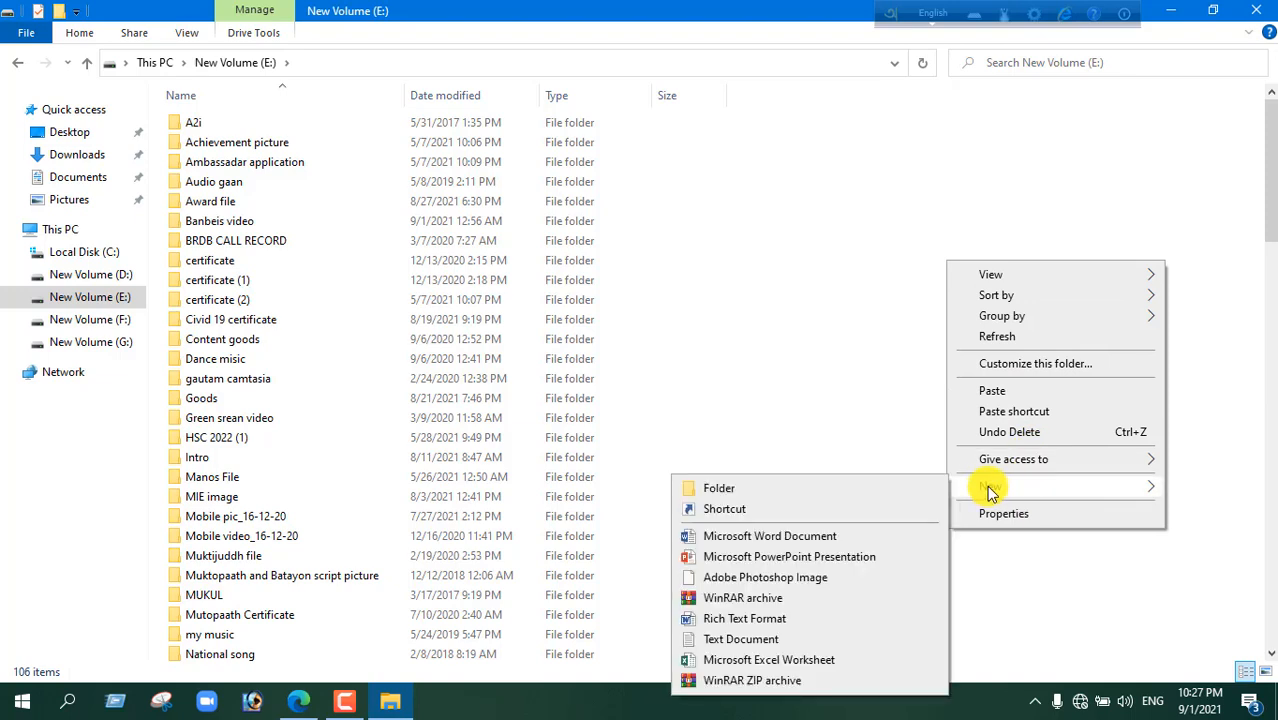
left_click(748, 490)
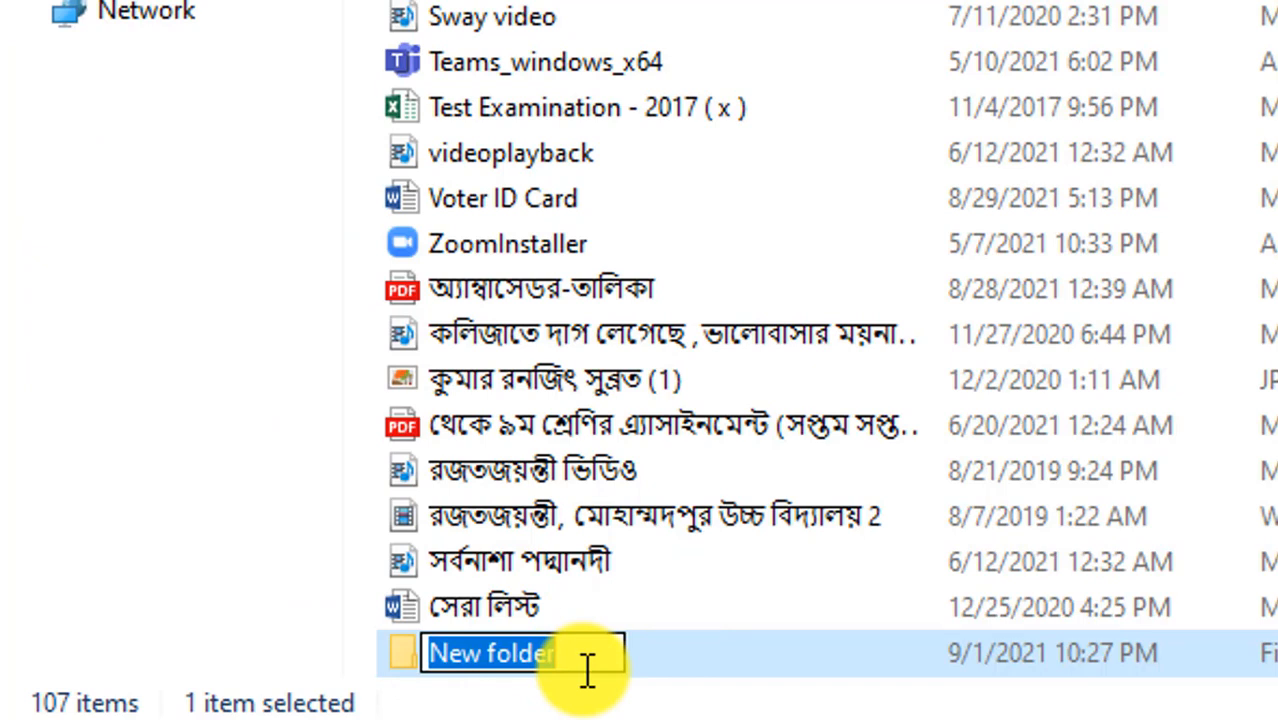
type("123")
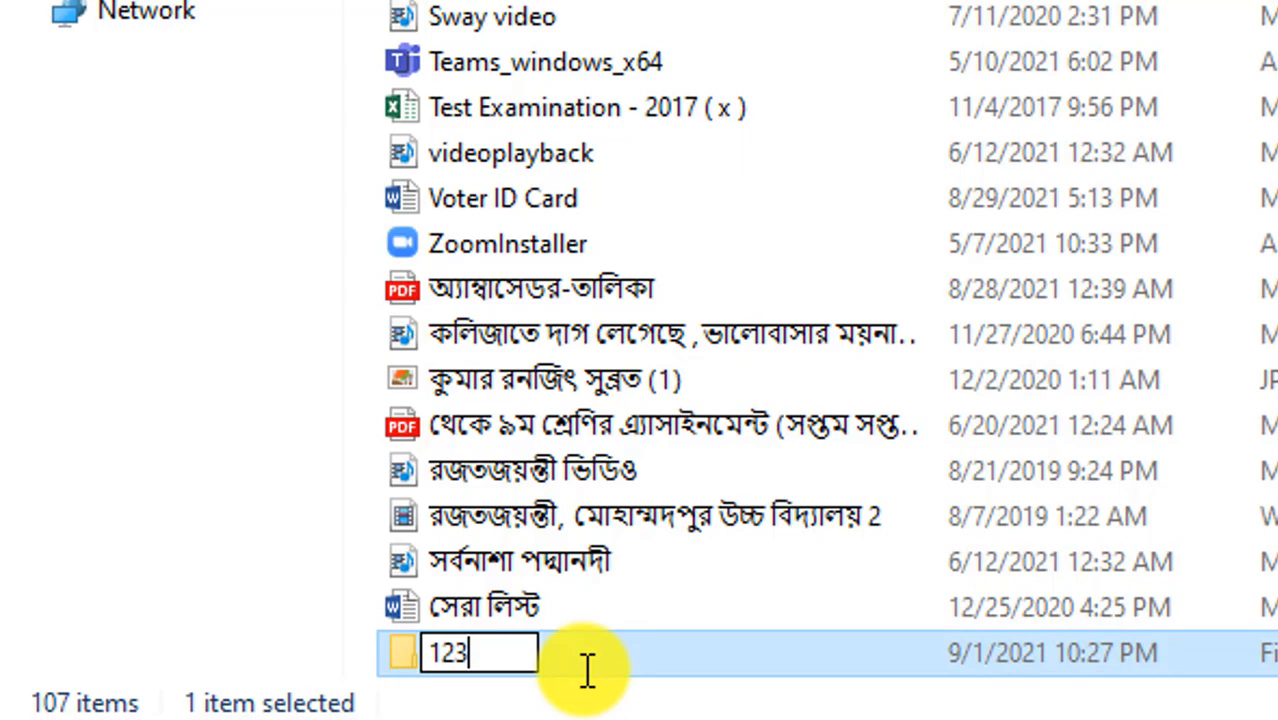
type("006")
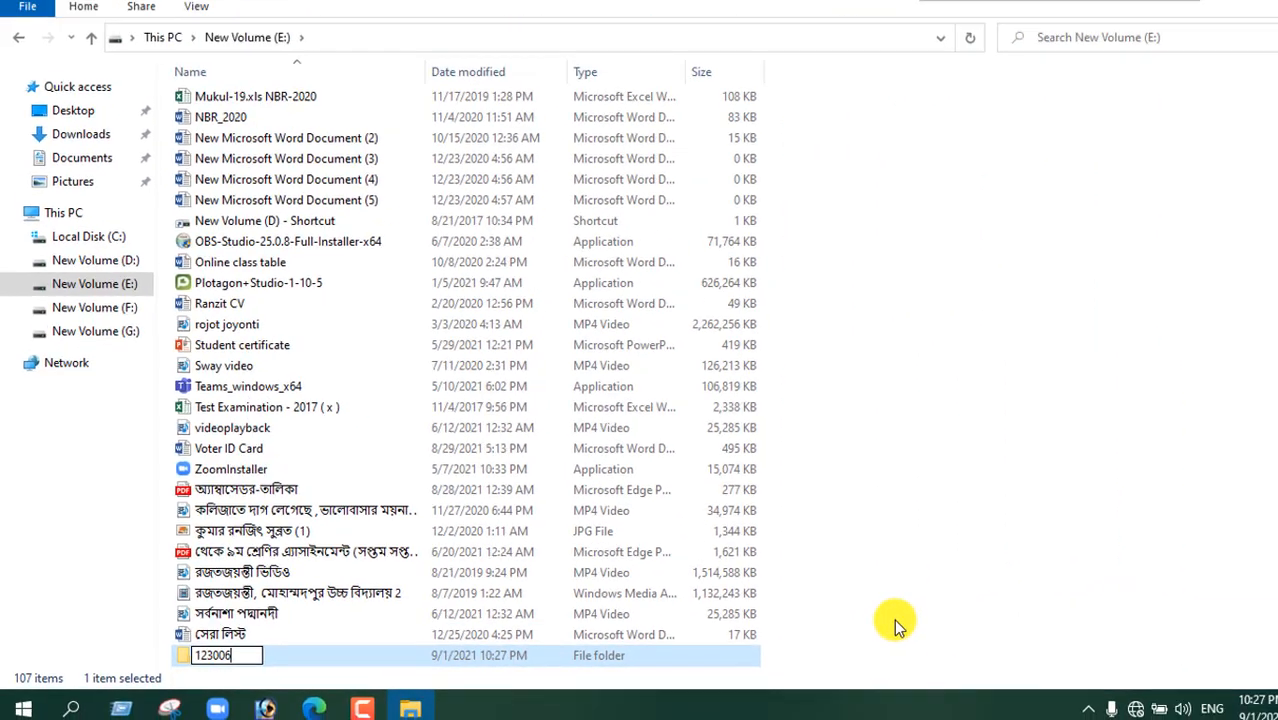
left_click(982, 616)
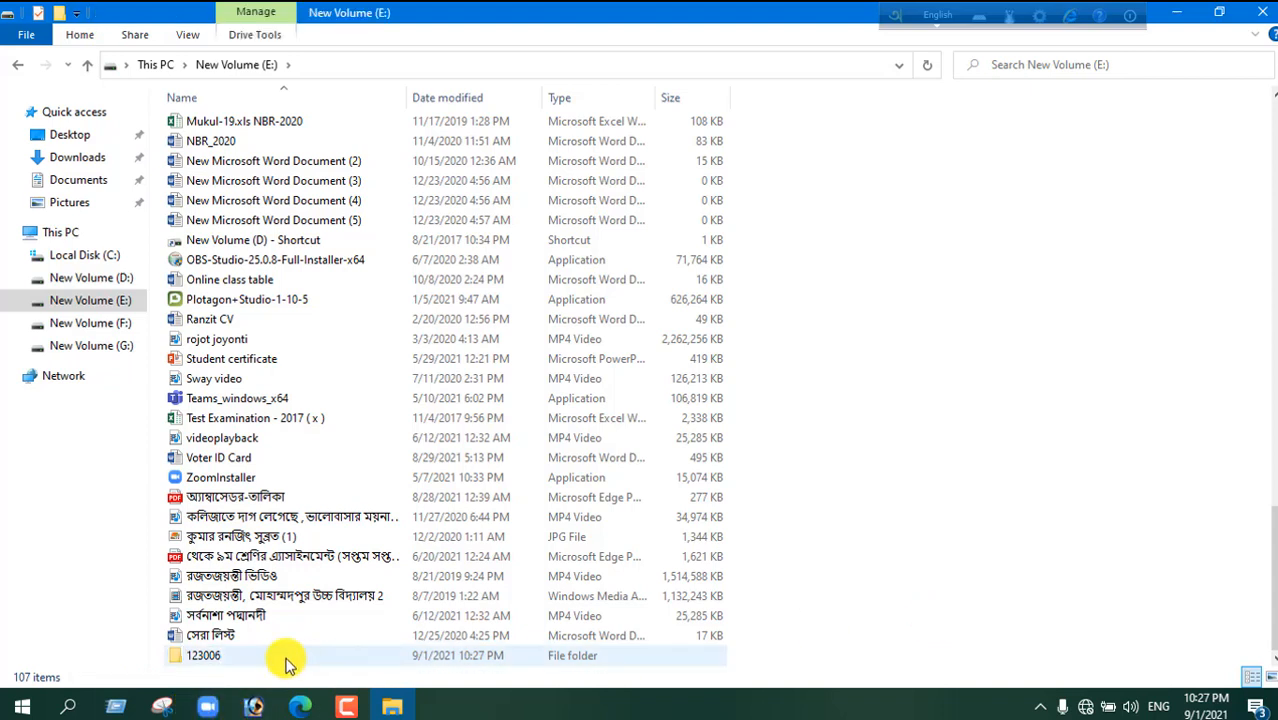
- Consult the folder instructions in the guideline PDF in Edge and open the 123006 folder in File Explorer
left_click(305, 708)
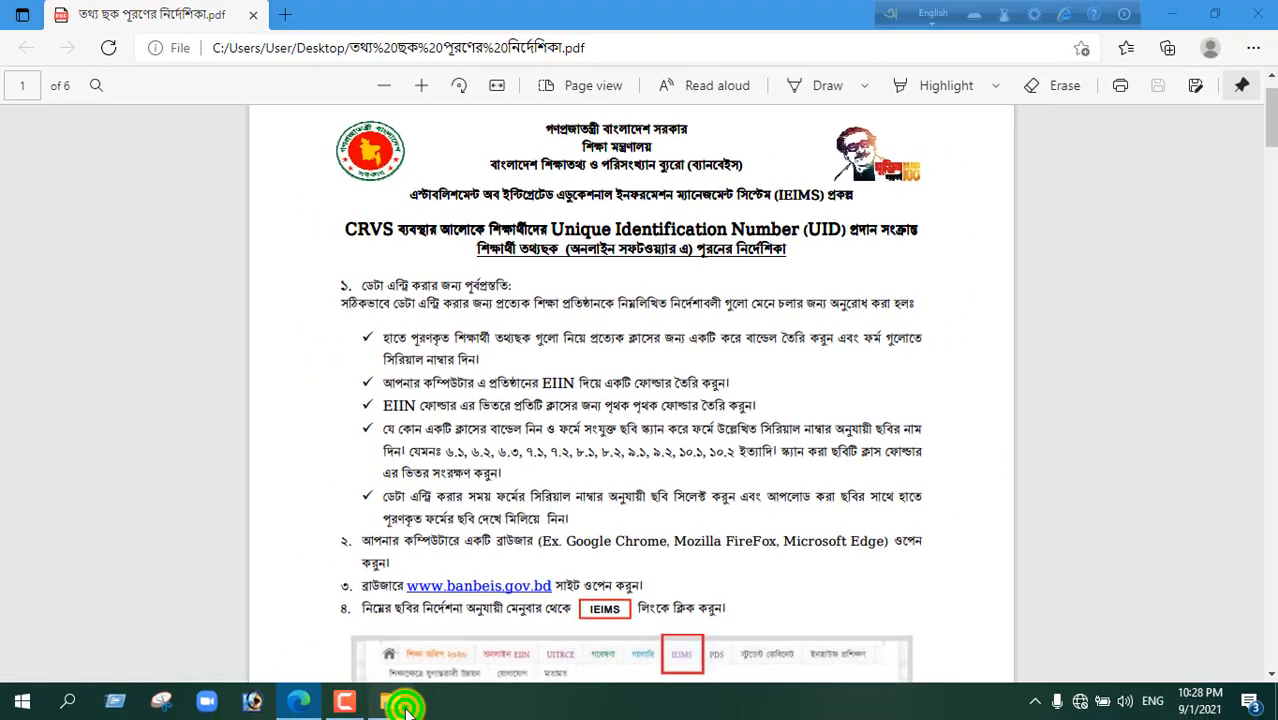
left_click(405, 706)
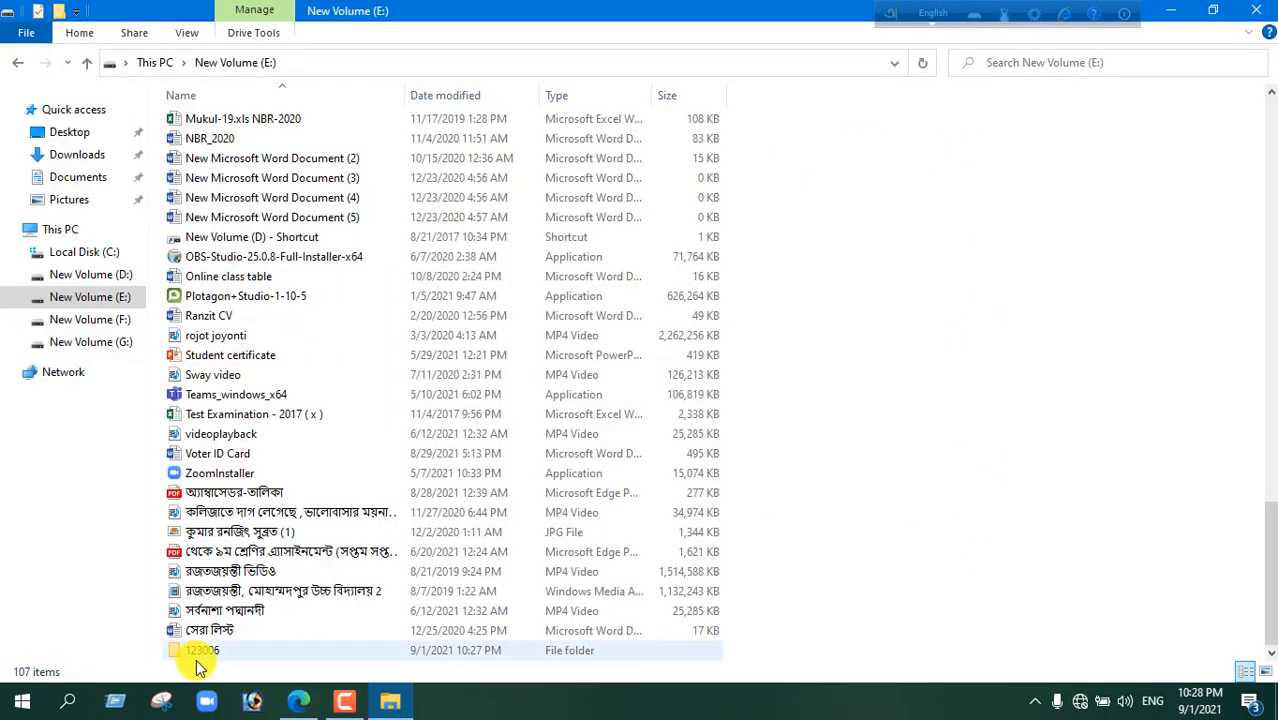
double_click(252, 657)
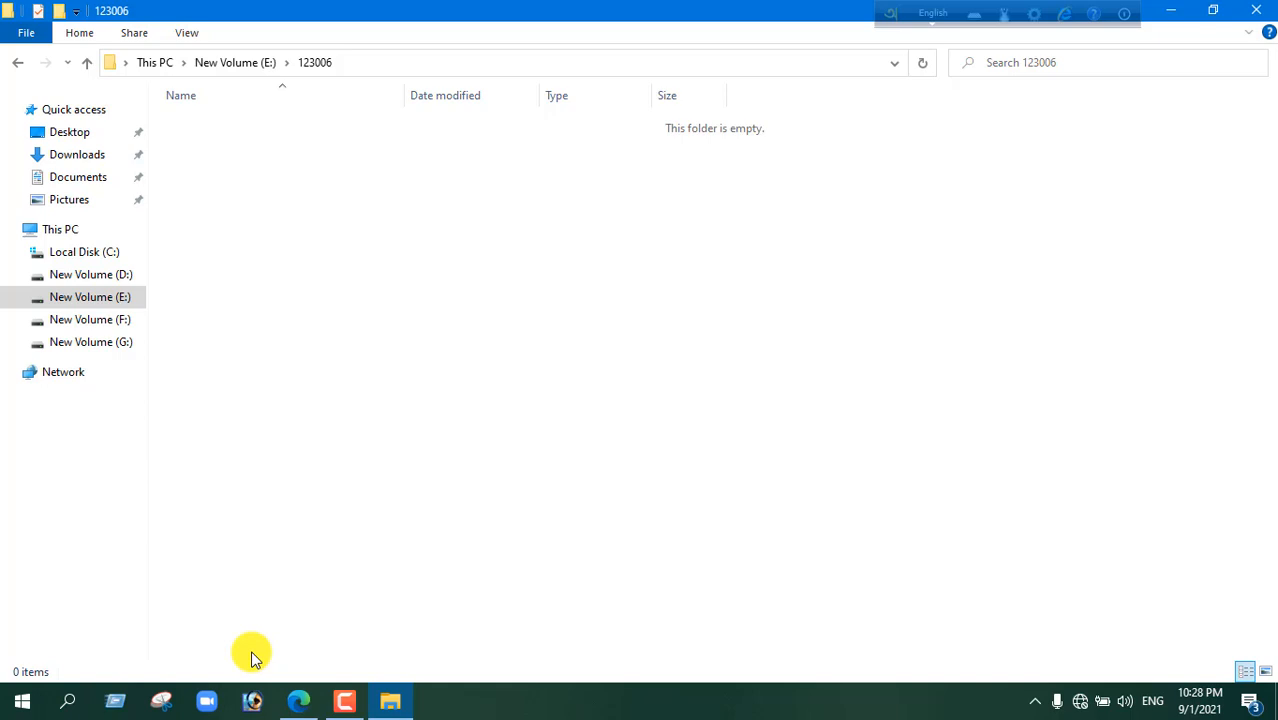
left_click(86, 64)
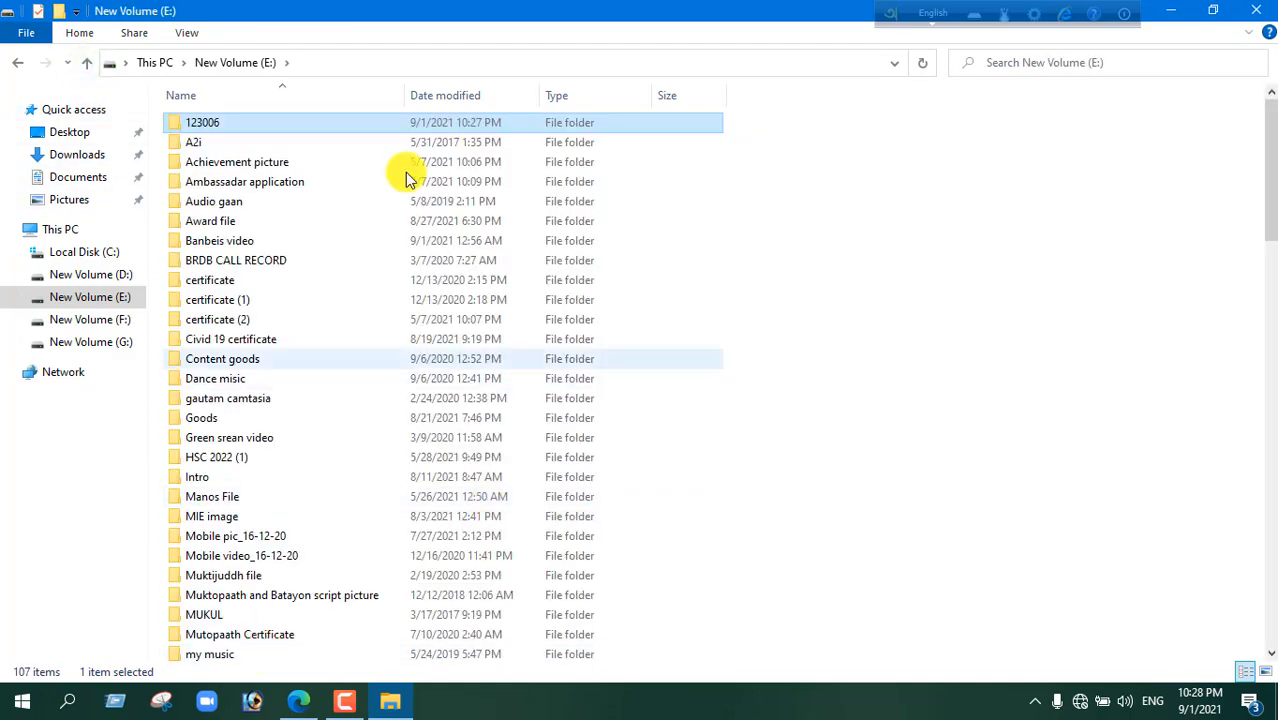
double_click(326, 127)
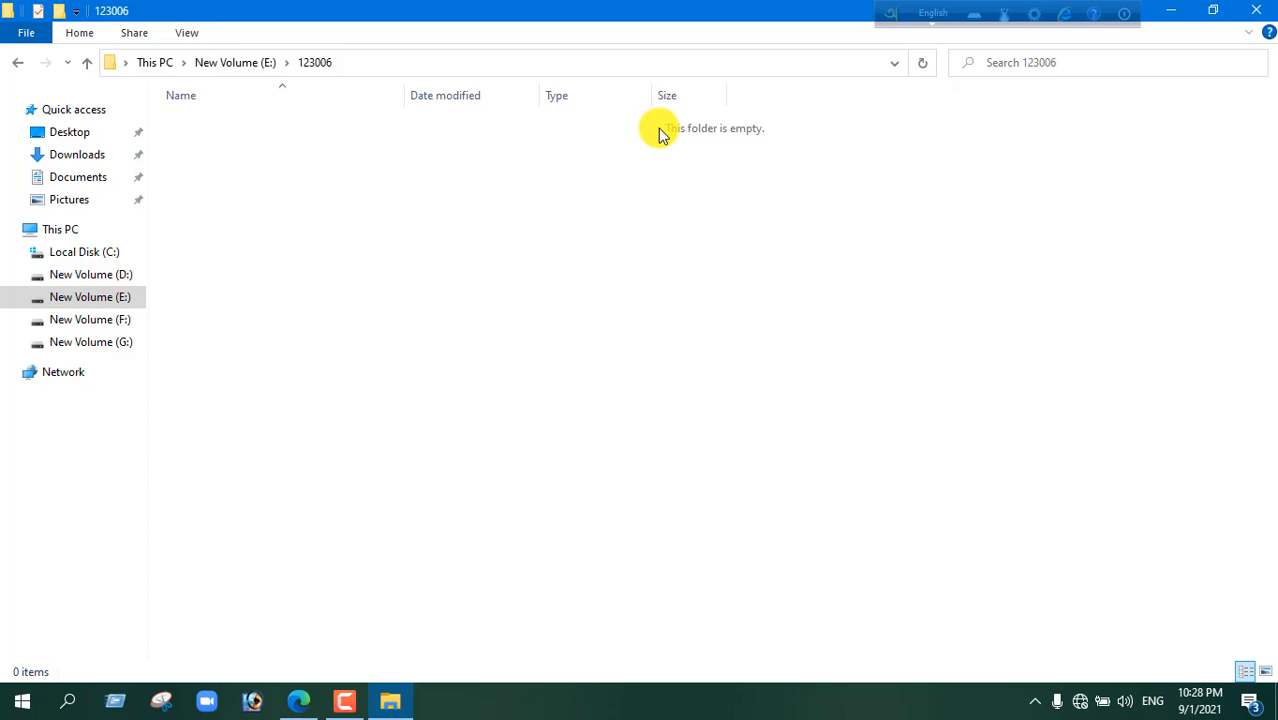
left_click(305, 694)
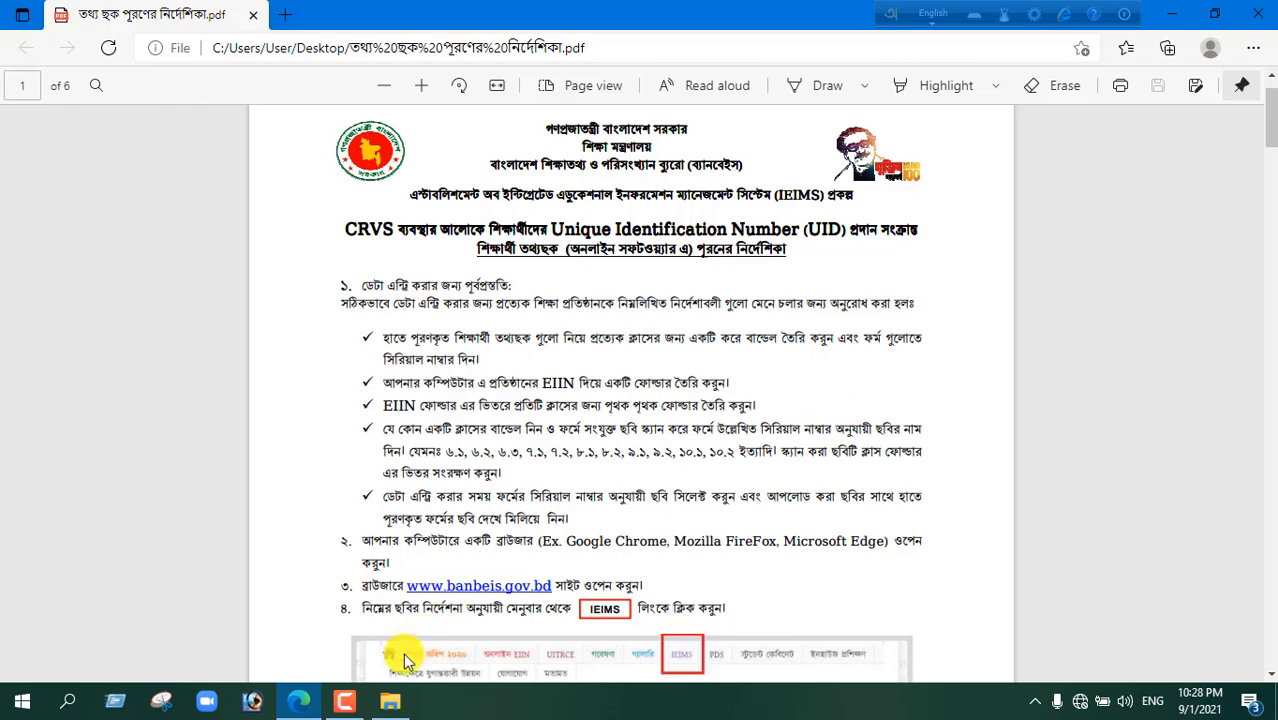
left_click(397, 698)
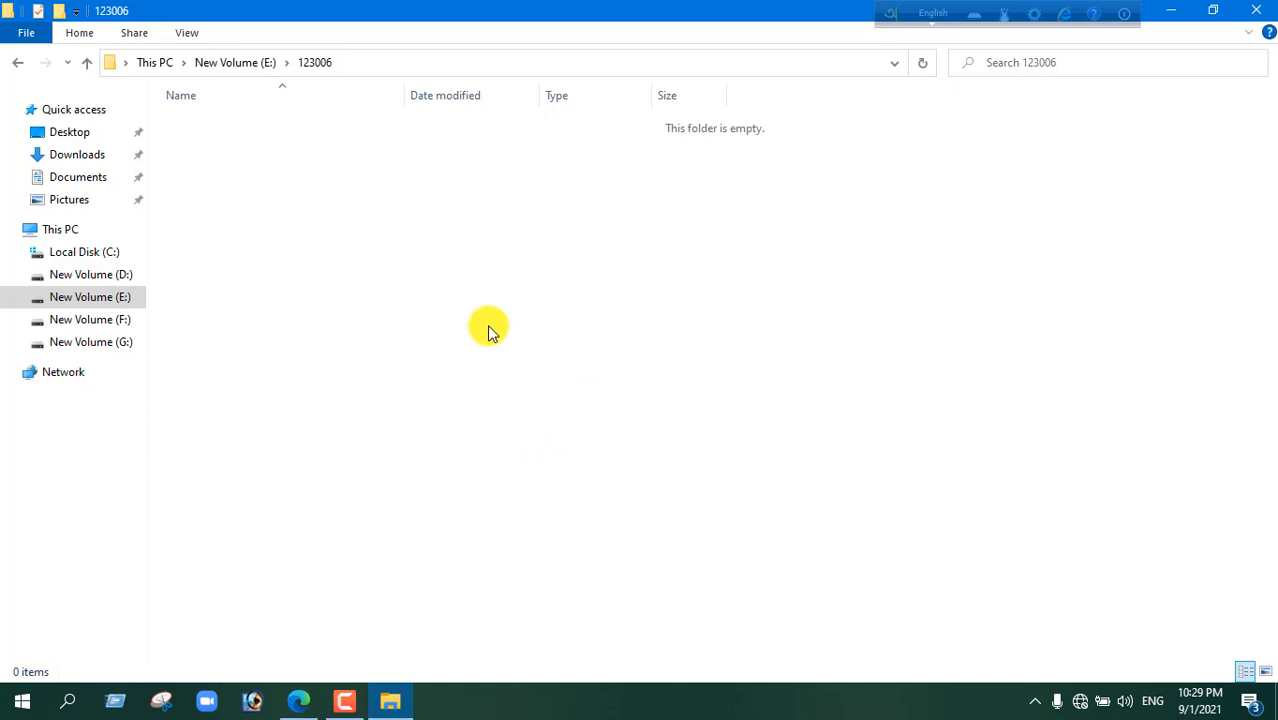
- Create a subfolder named 6 inside the 123006 folder
right_click(382, 282)
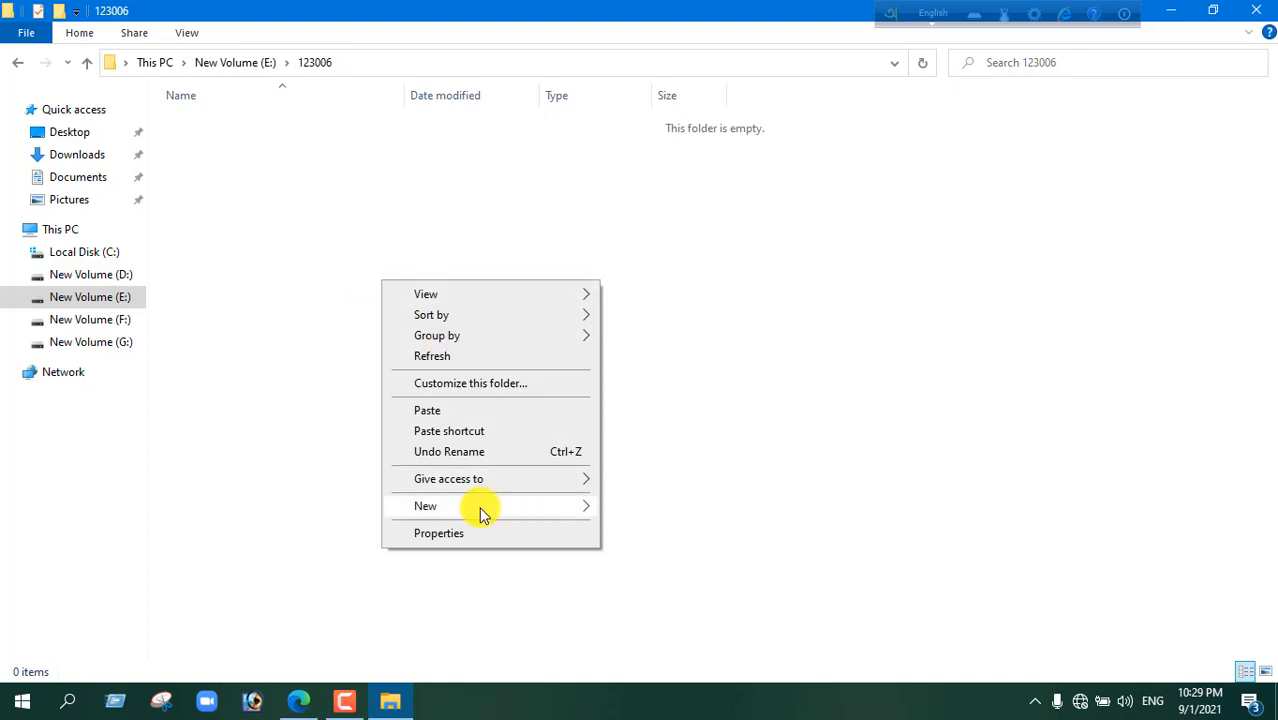
mouse_move(479, 506)
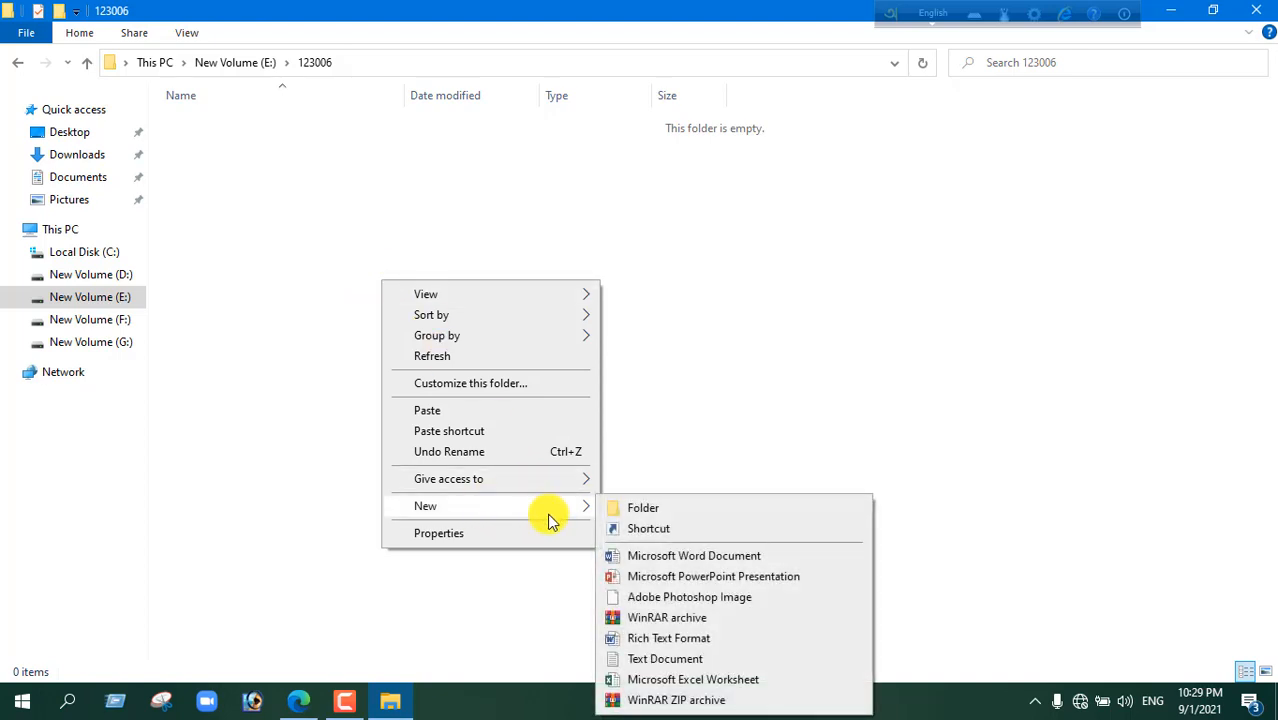
left_click(717, 510)
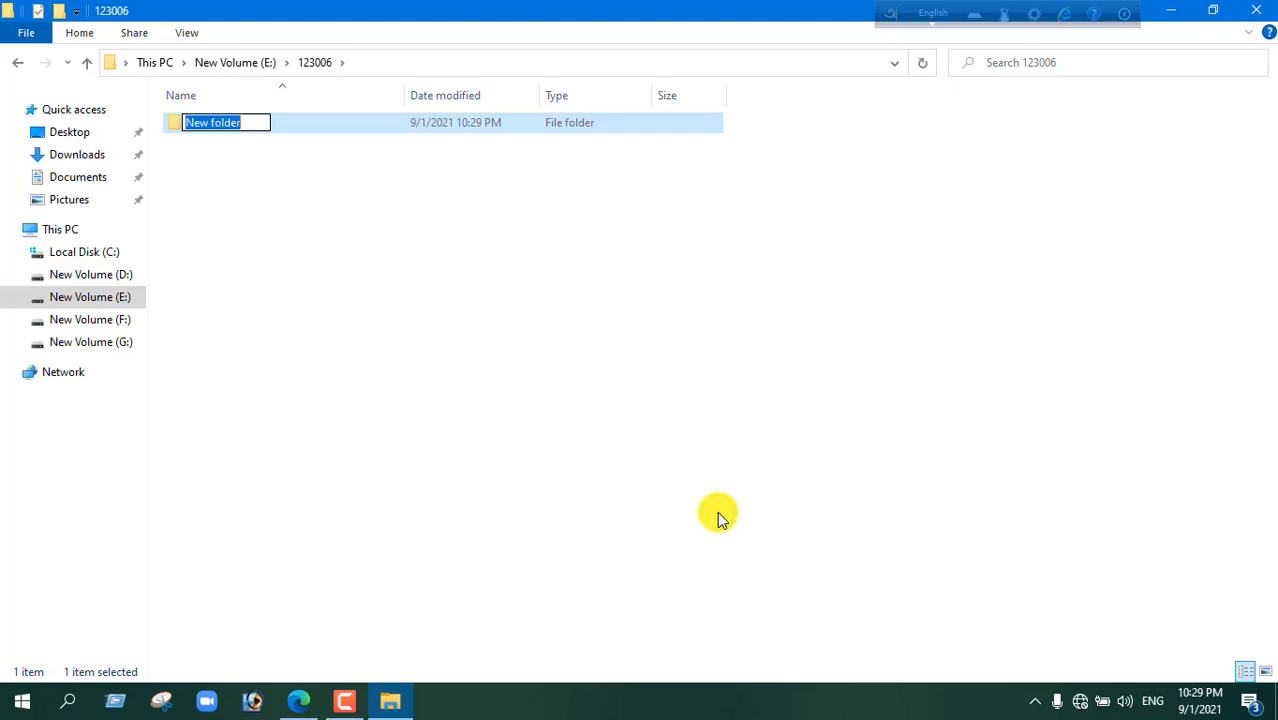
type("6")
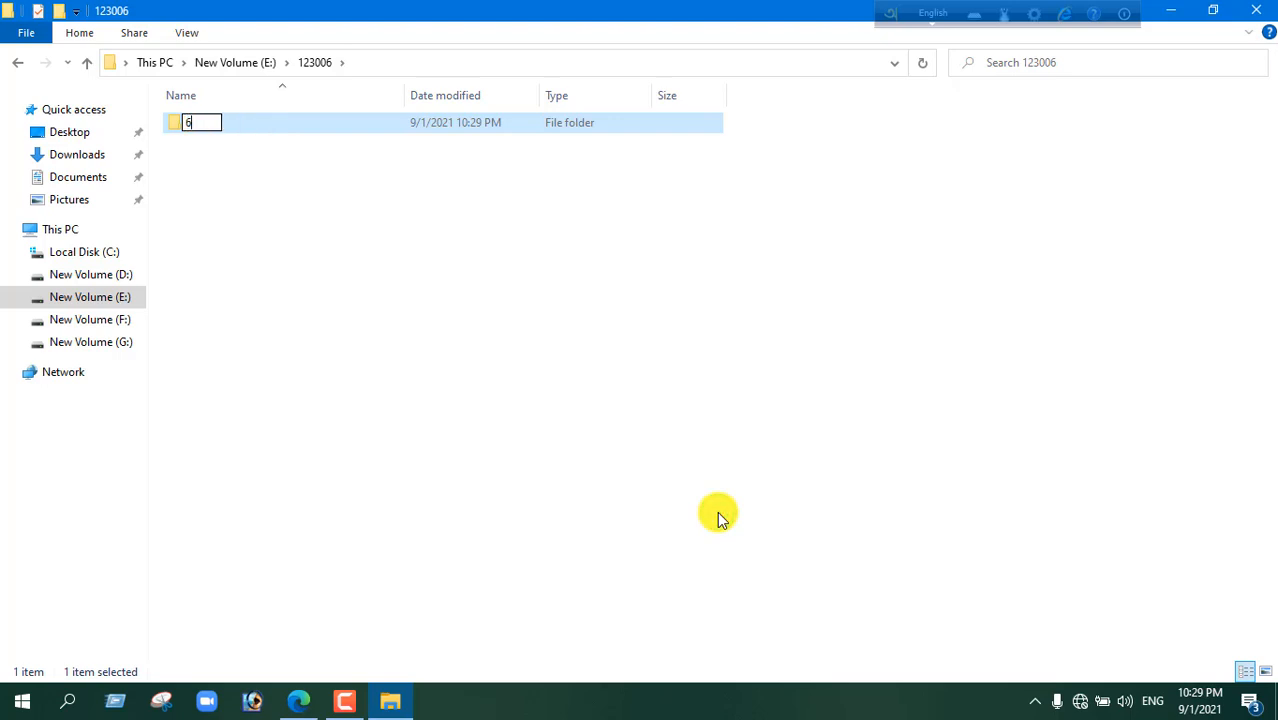
left_click(562, 391)
- Add a second subfolder named 7 inside the 123006 folder
right_click(563, 392)
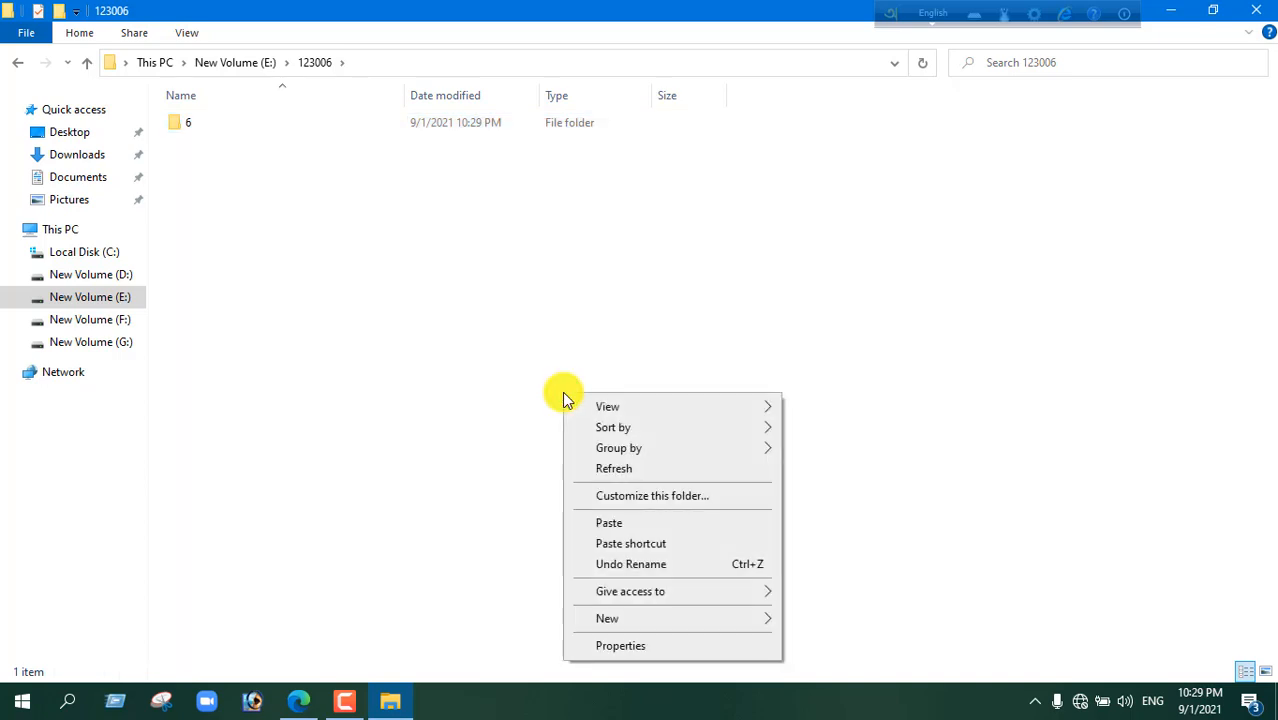
mouse_move(657, 619)
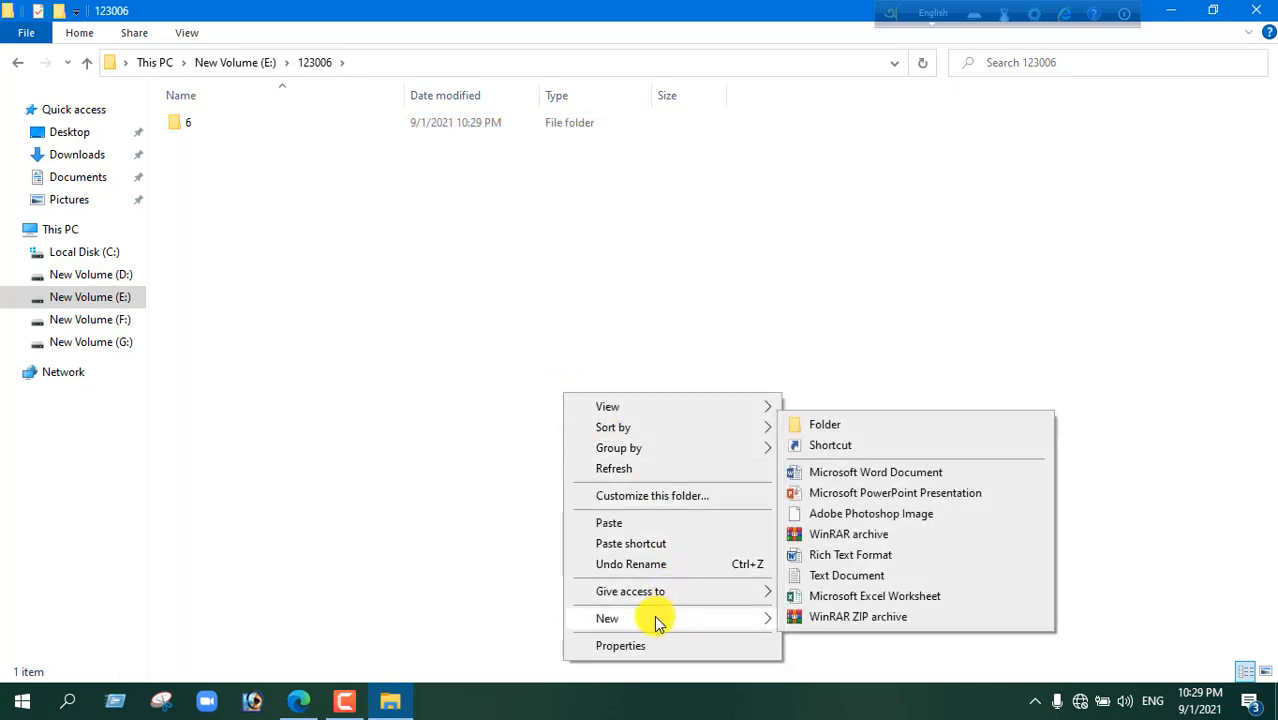
left_click(884, 432)
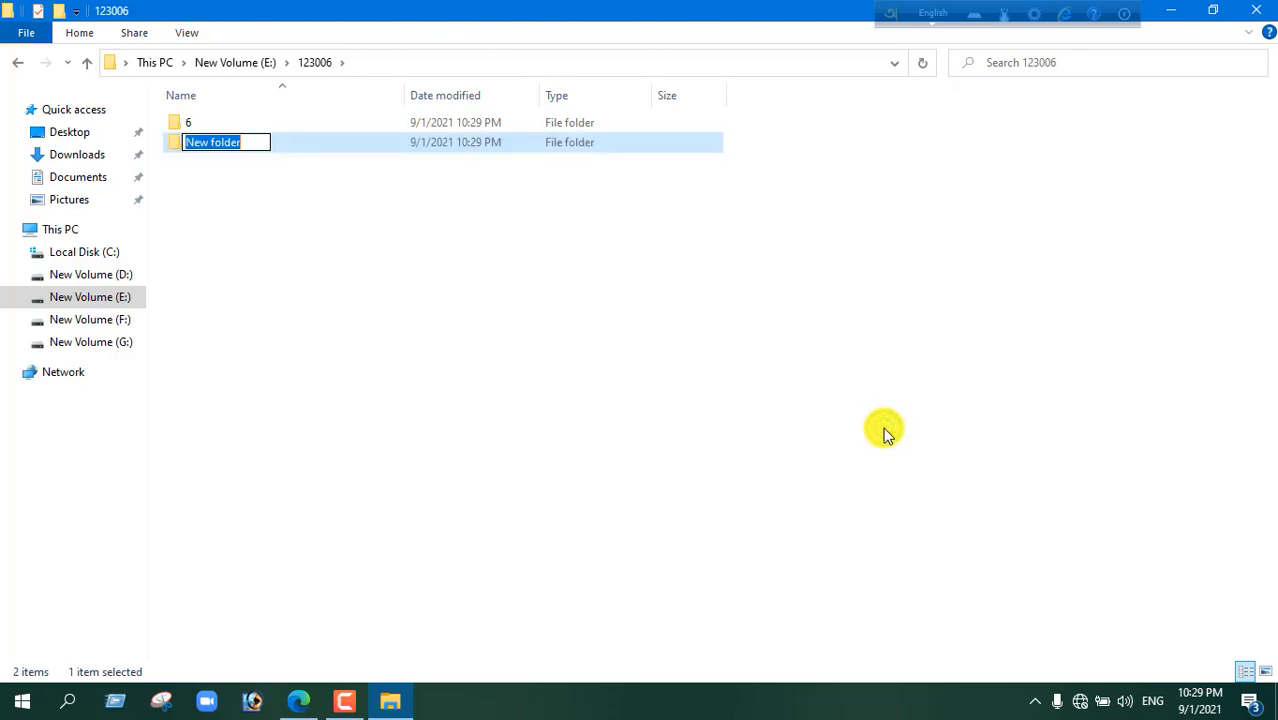
type("7")
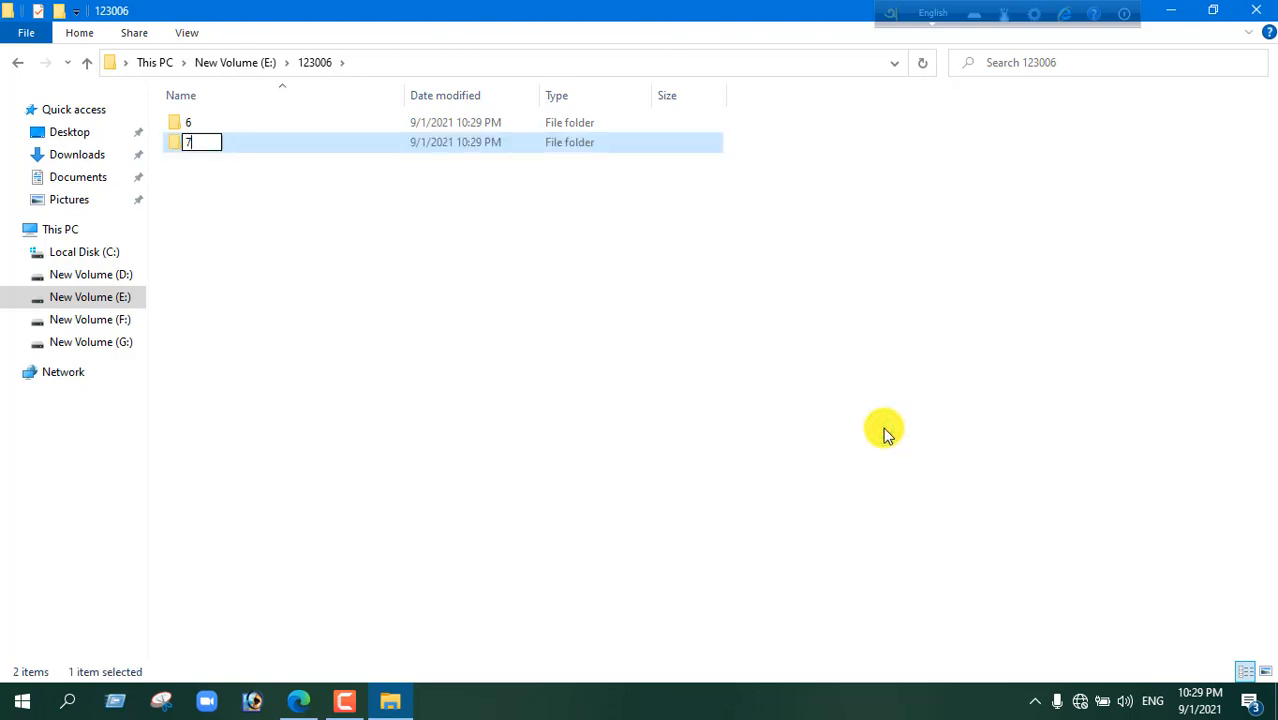
- Add a third subfolder named 8 inside the 123006 folder and switch back to the guideline PDF in Edge
right_click(619, 300)
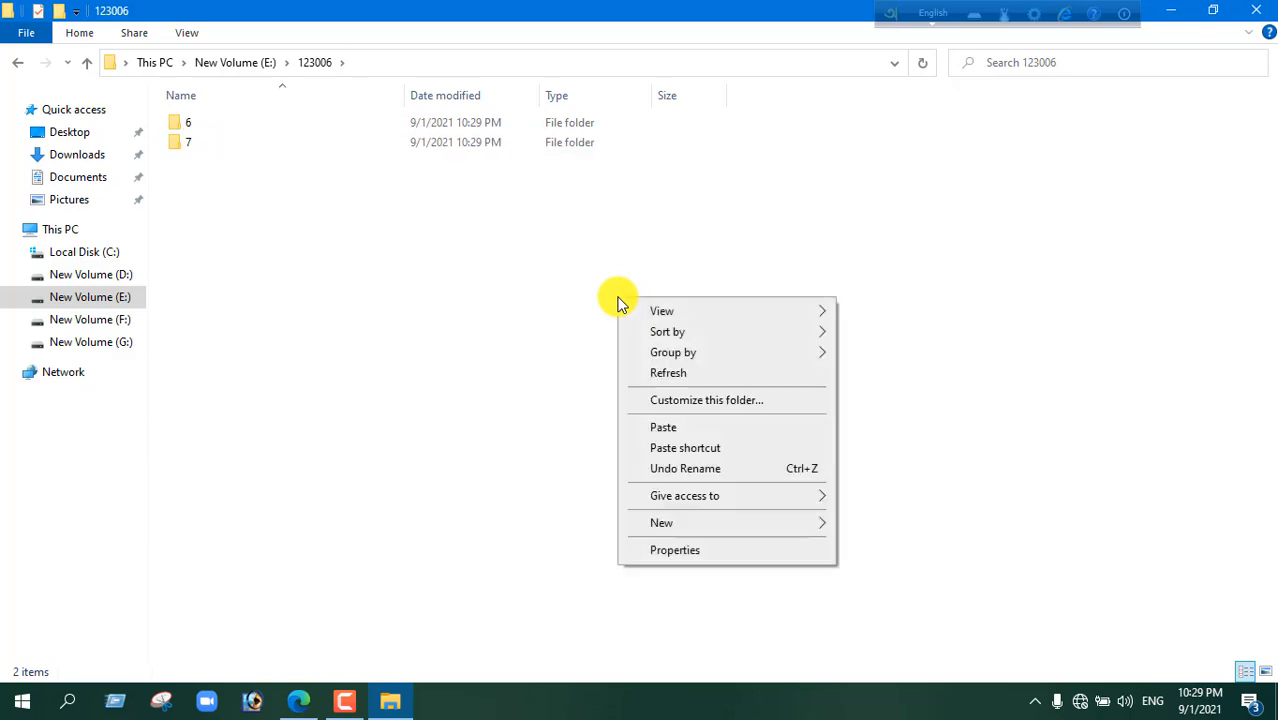
mouse_move(731, 533)
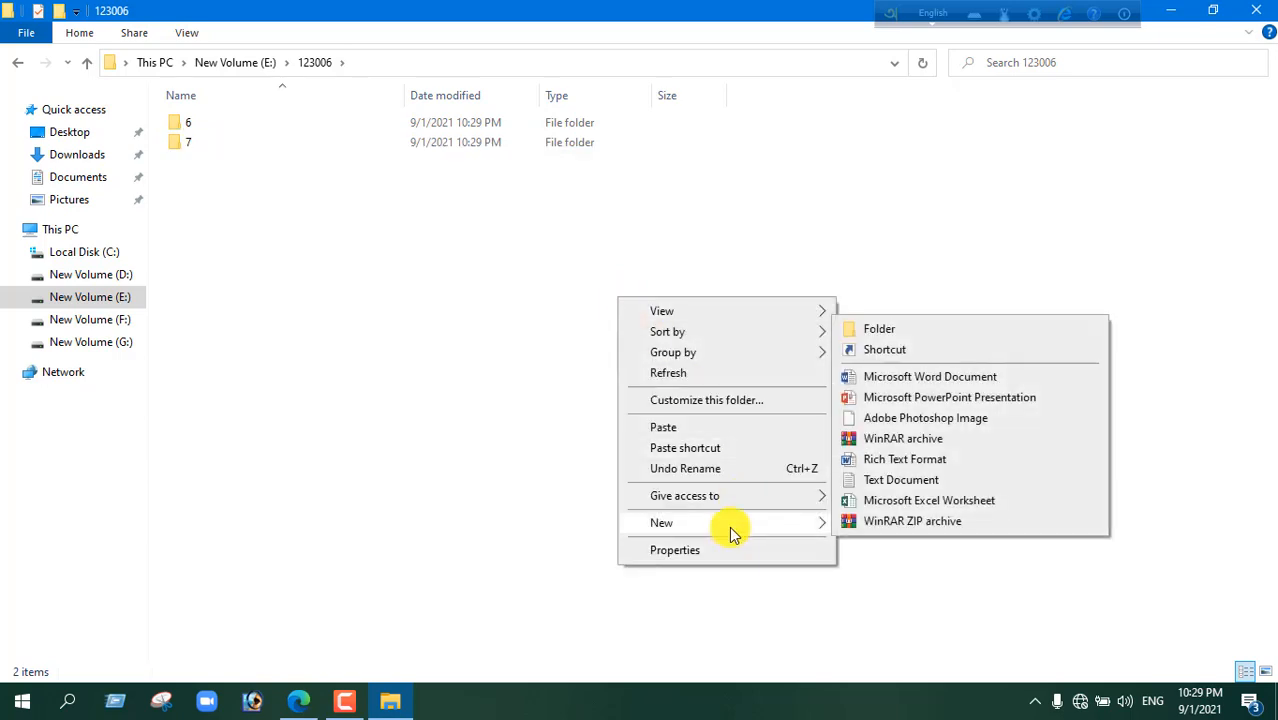
left_click(914, 331)
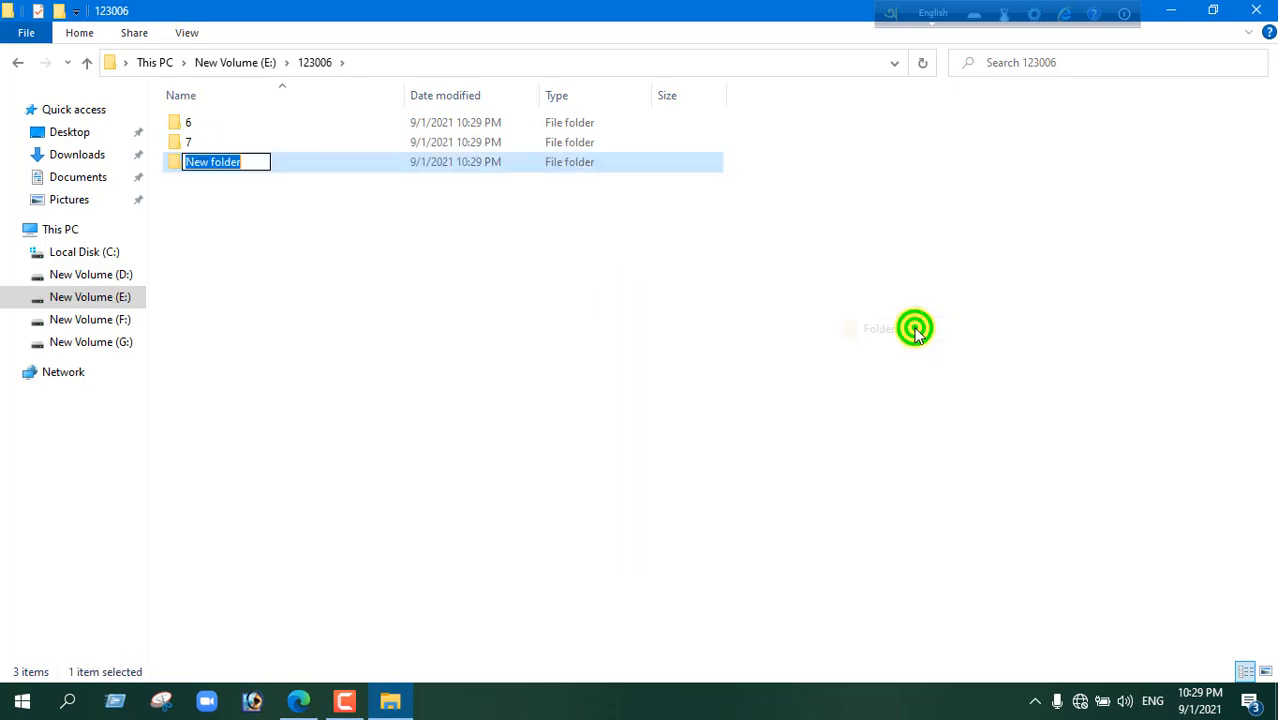
type("8")
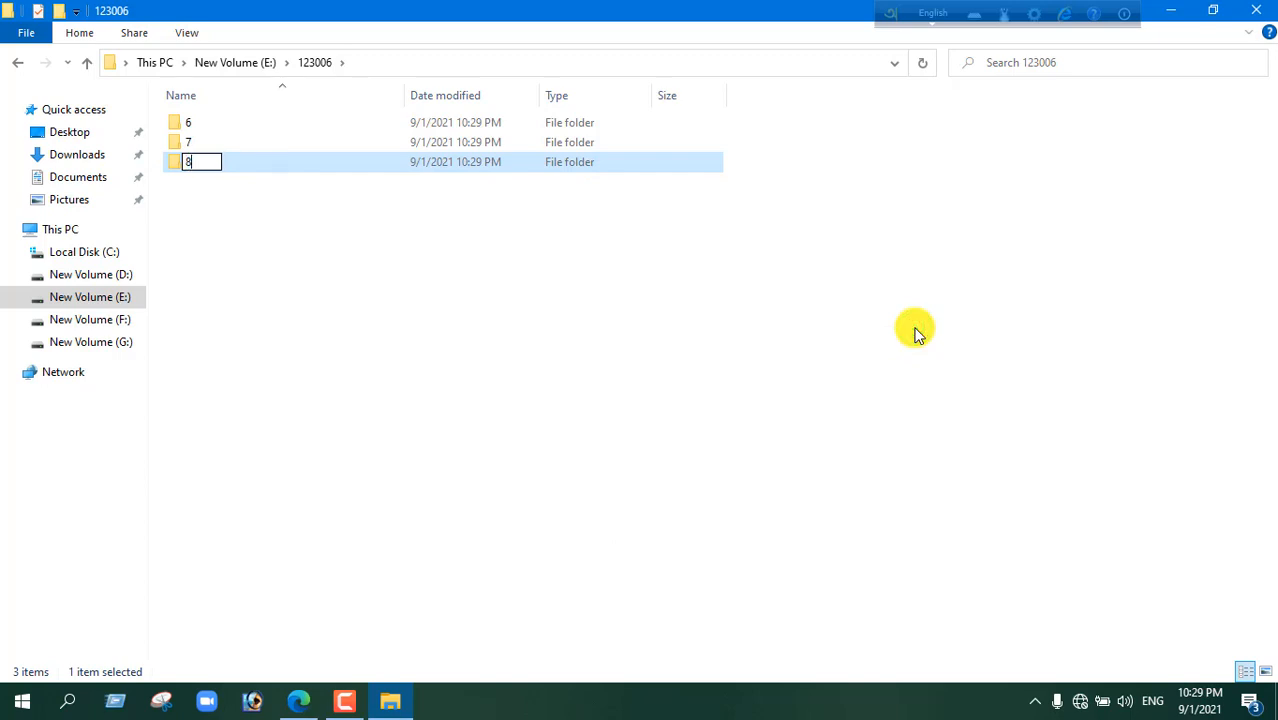
left_click(755, 279)
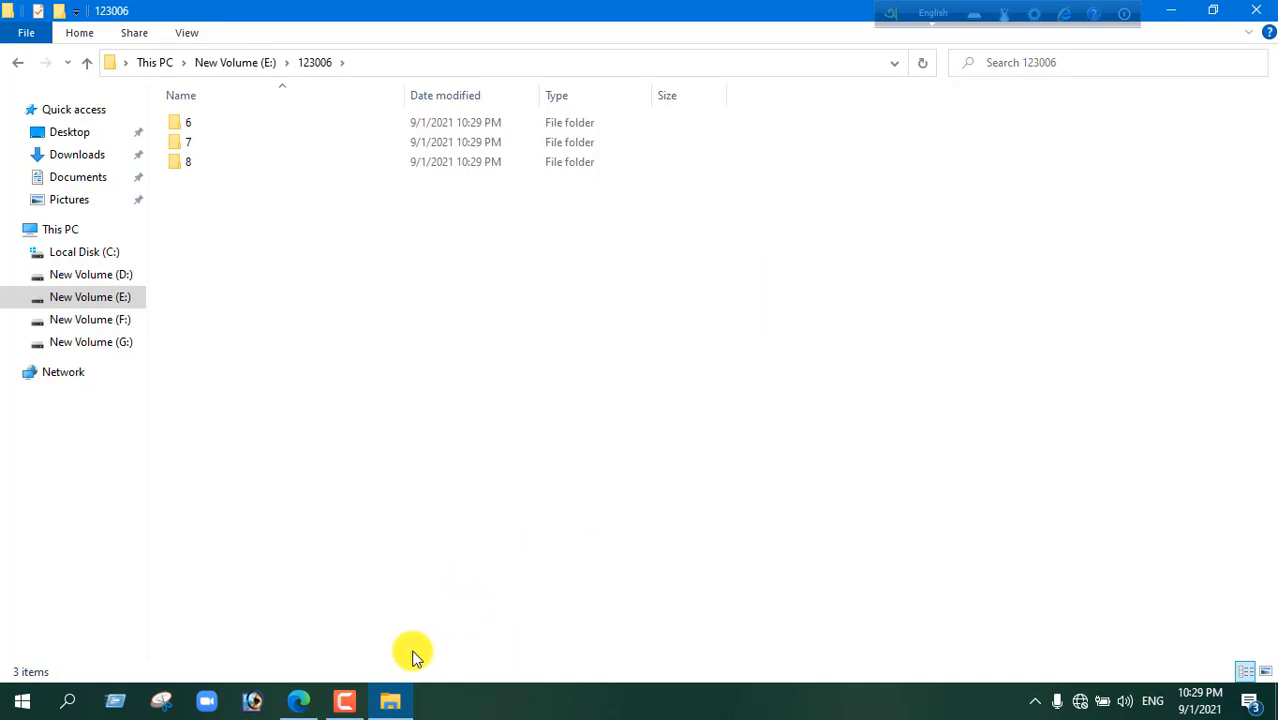
left_click(297, 695)
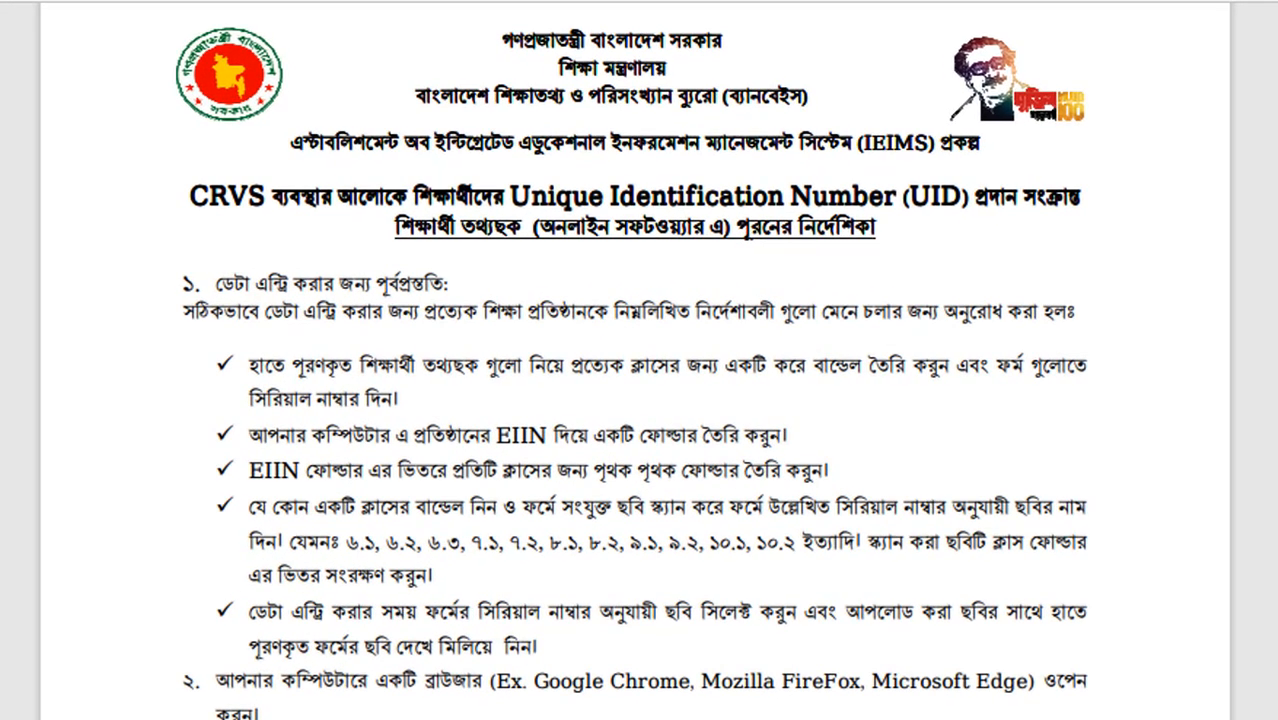
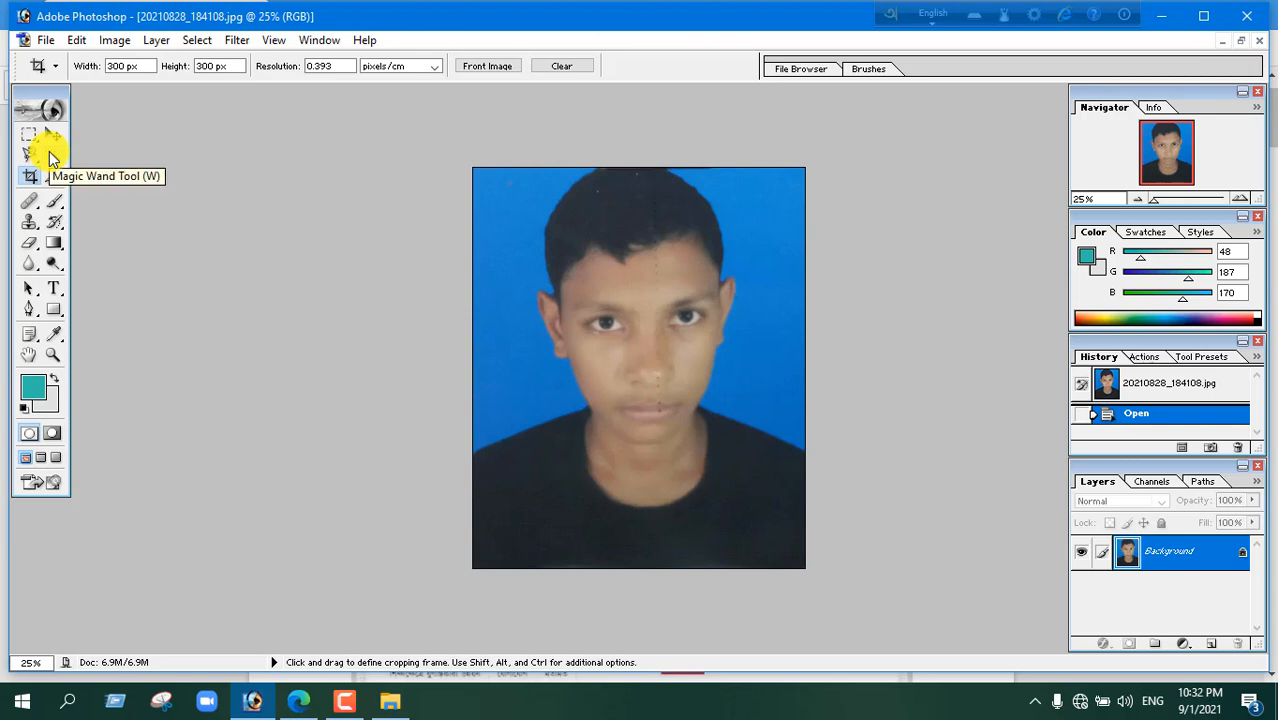
- Select the blue background on each side of the portrait with the Magic Wand and clear both areas to the background colour
left_click(51, 154)
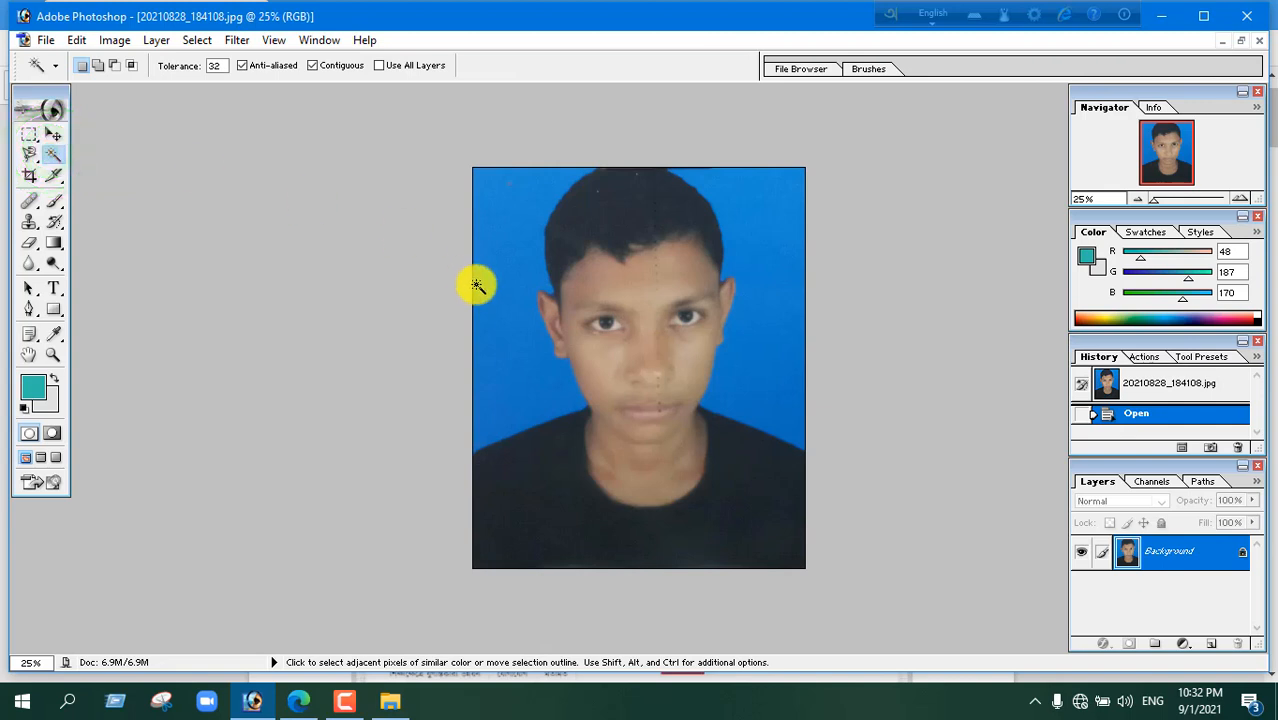
left_click(762, 309)
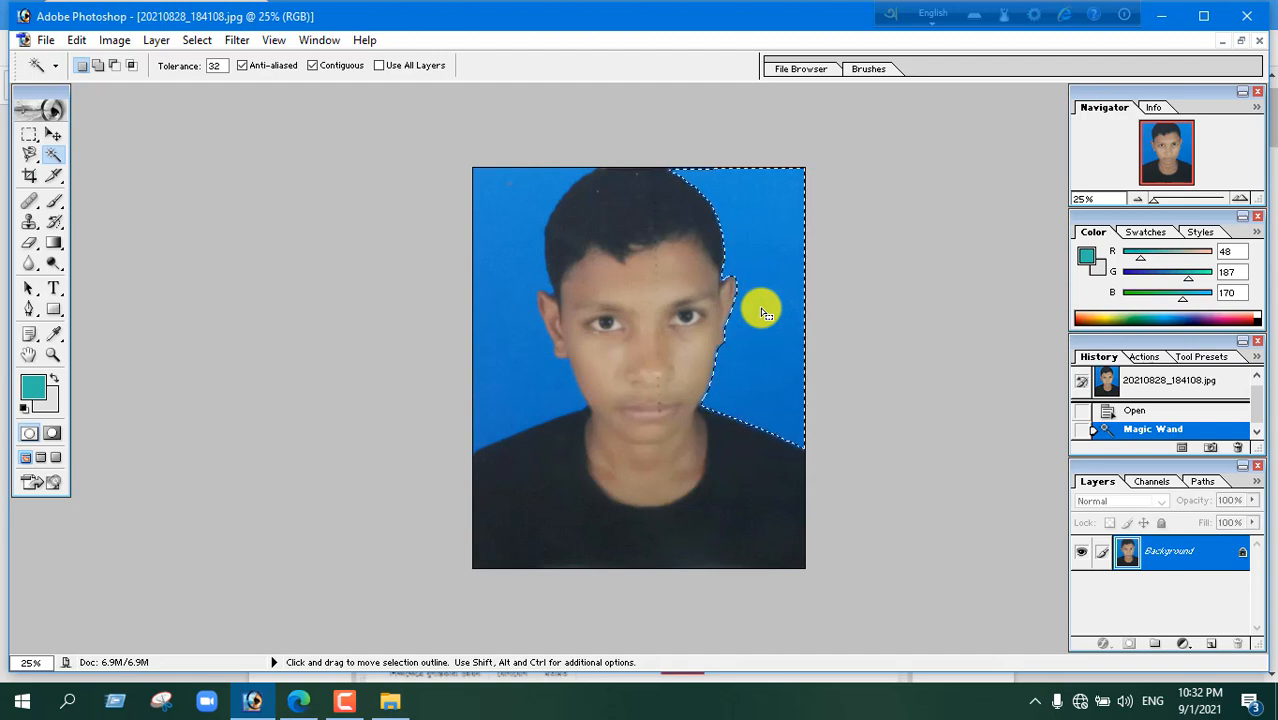
key("Delete")
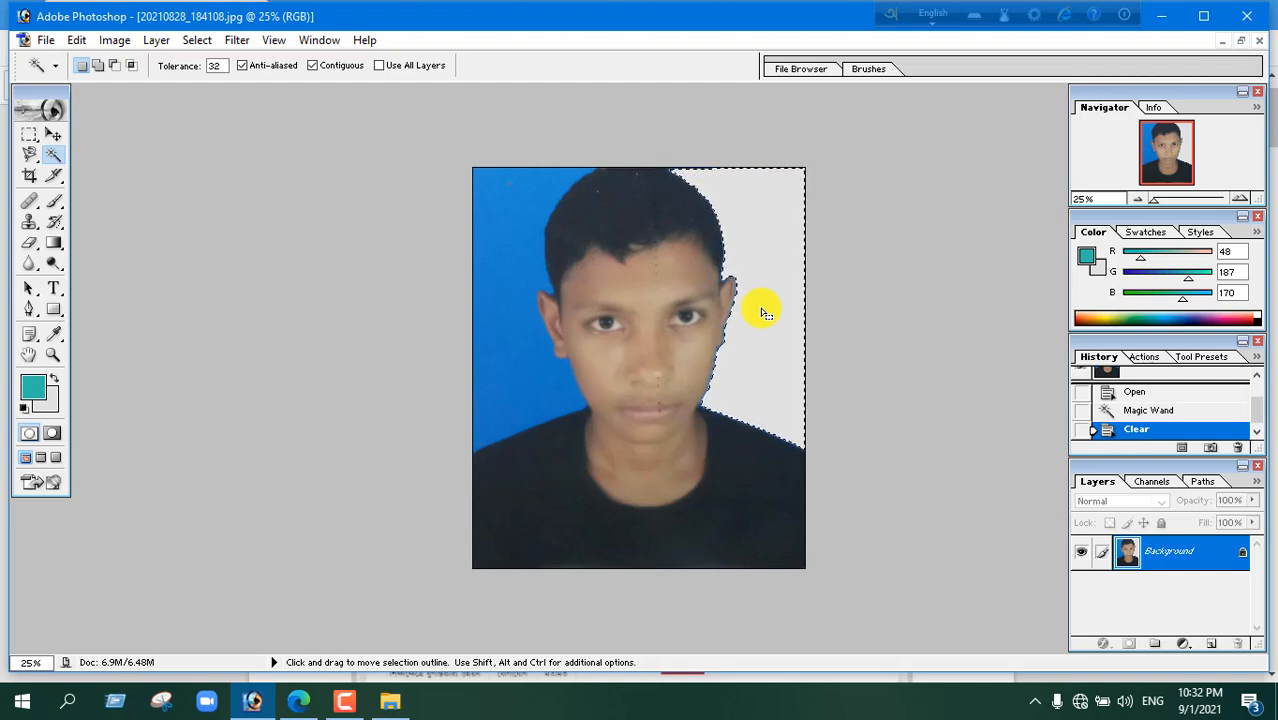
left_click(515, 258)
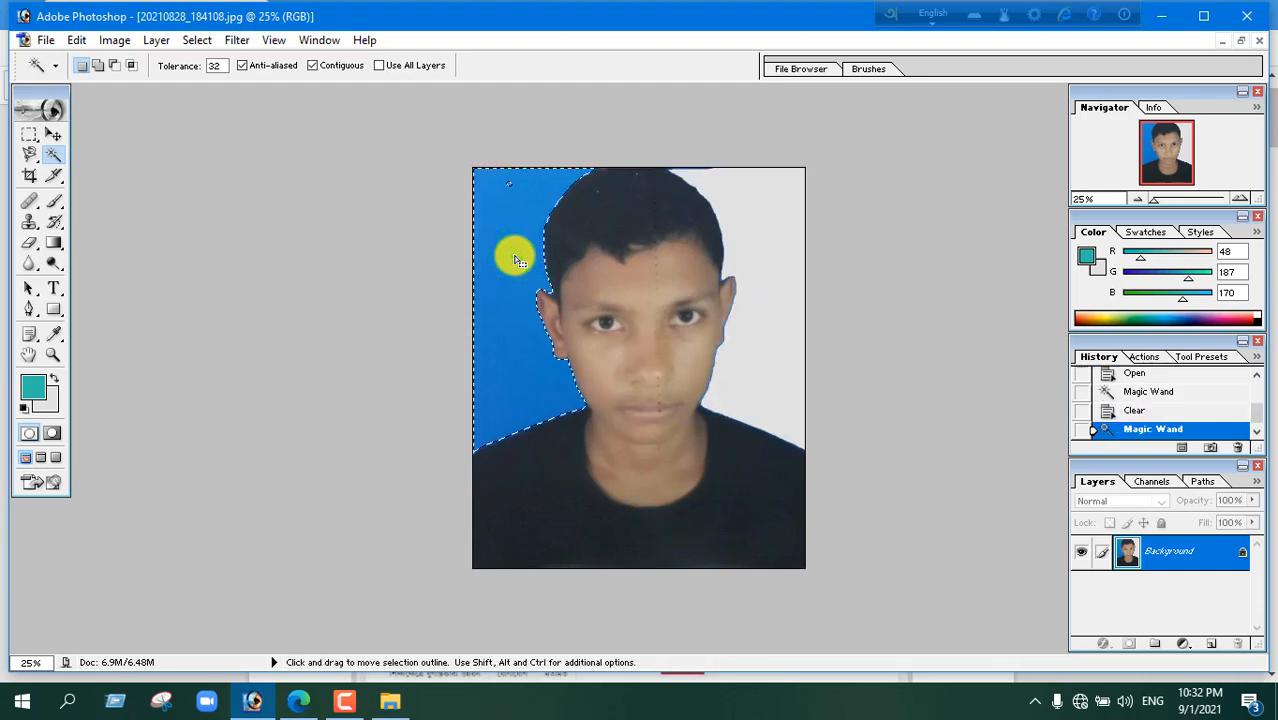
key("Delete")
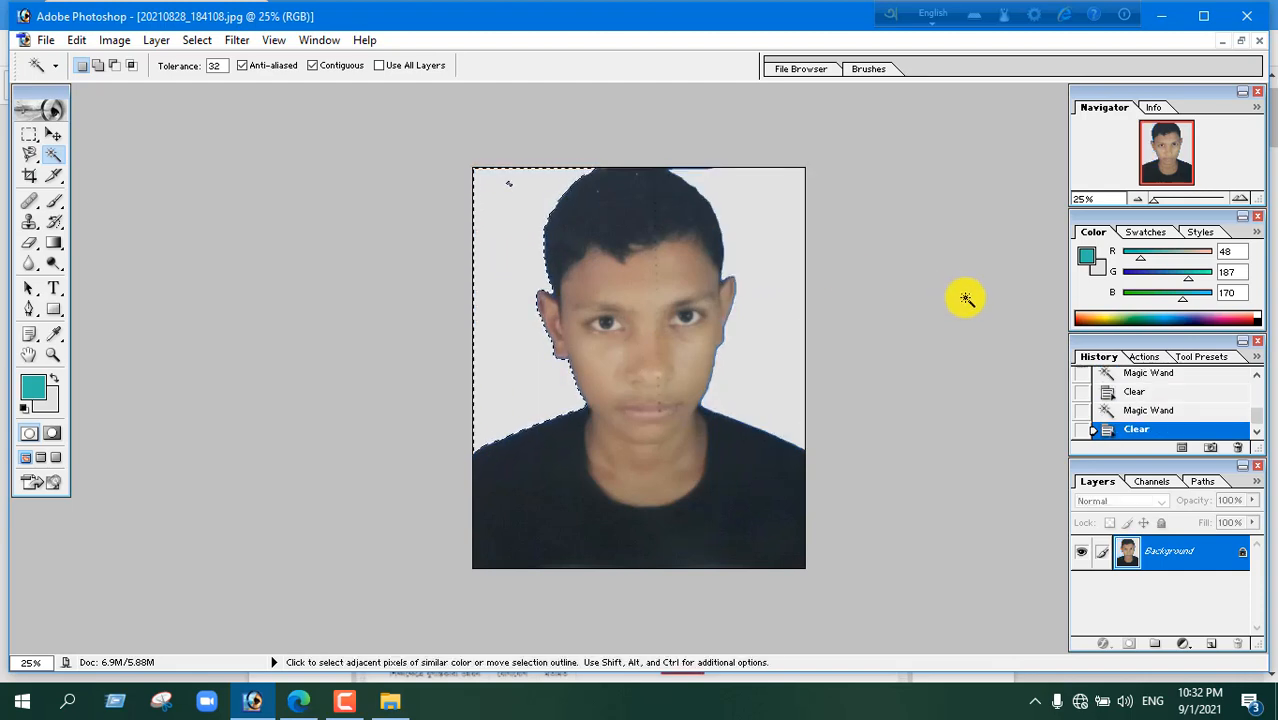
- Deselect, clear the leftover speck in the upper-left background with the Magic Wand, and drop the selection again
left_click(909, 318)
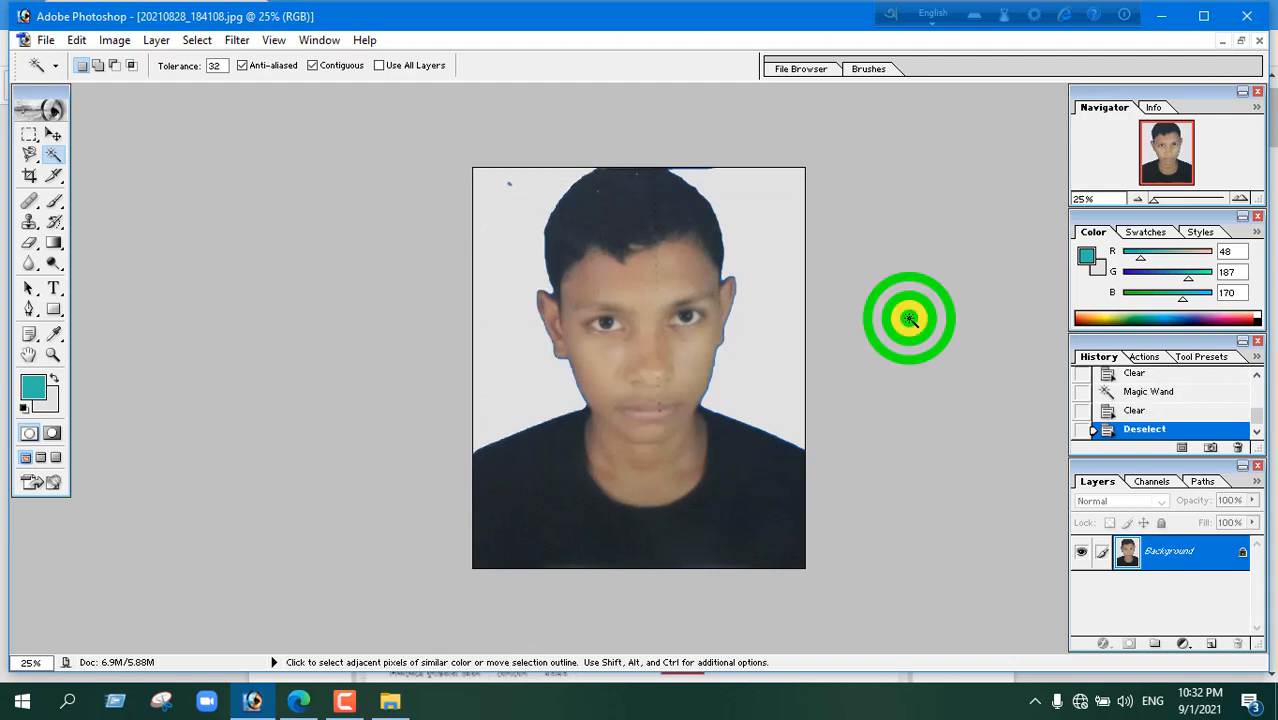
left_click(510, 185)
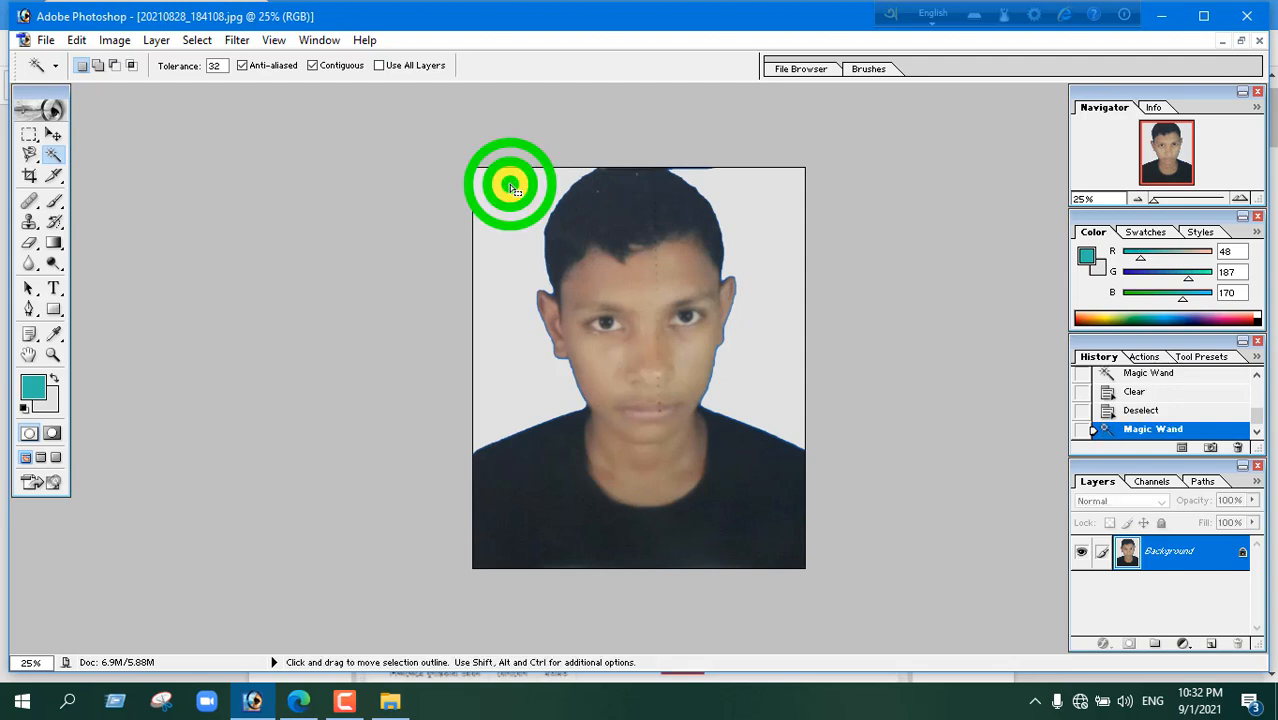
key("Delete")
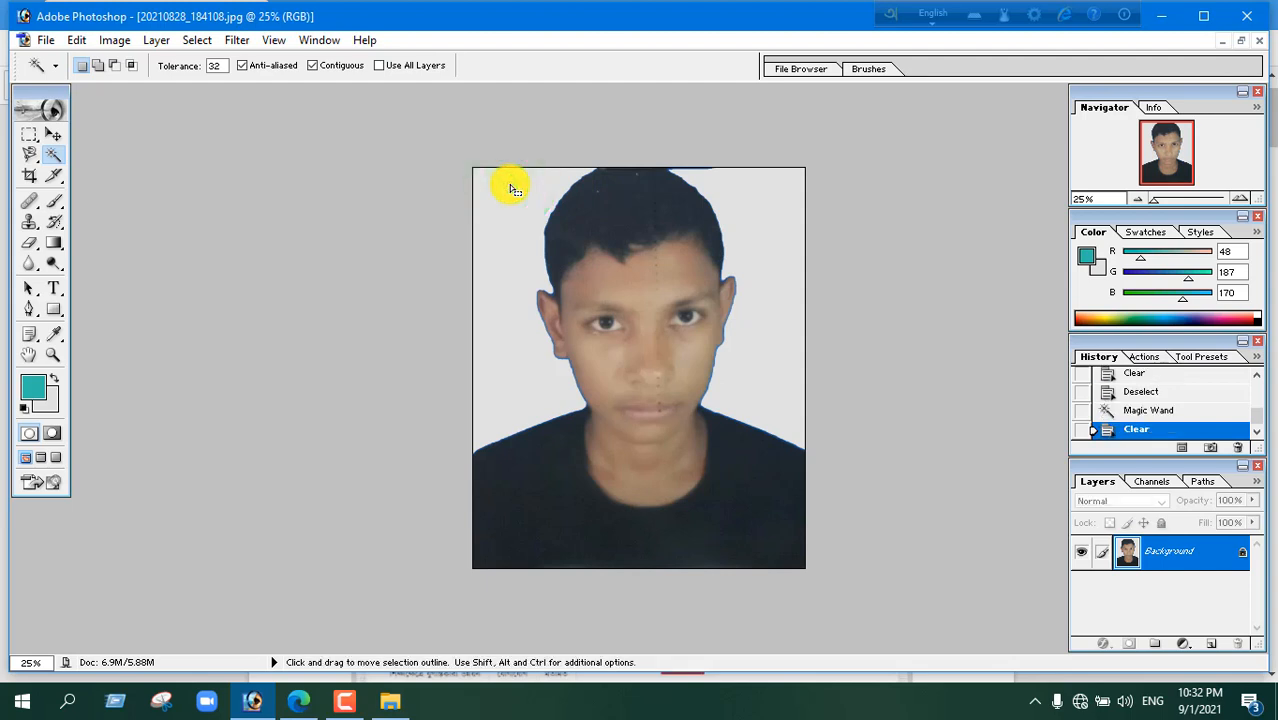
left_click(918, 315)
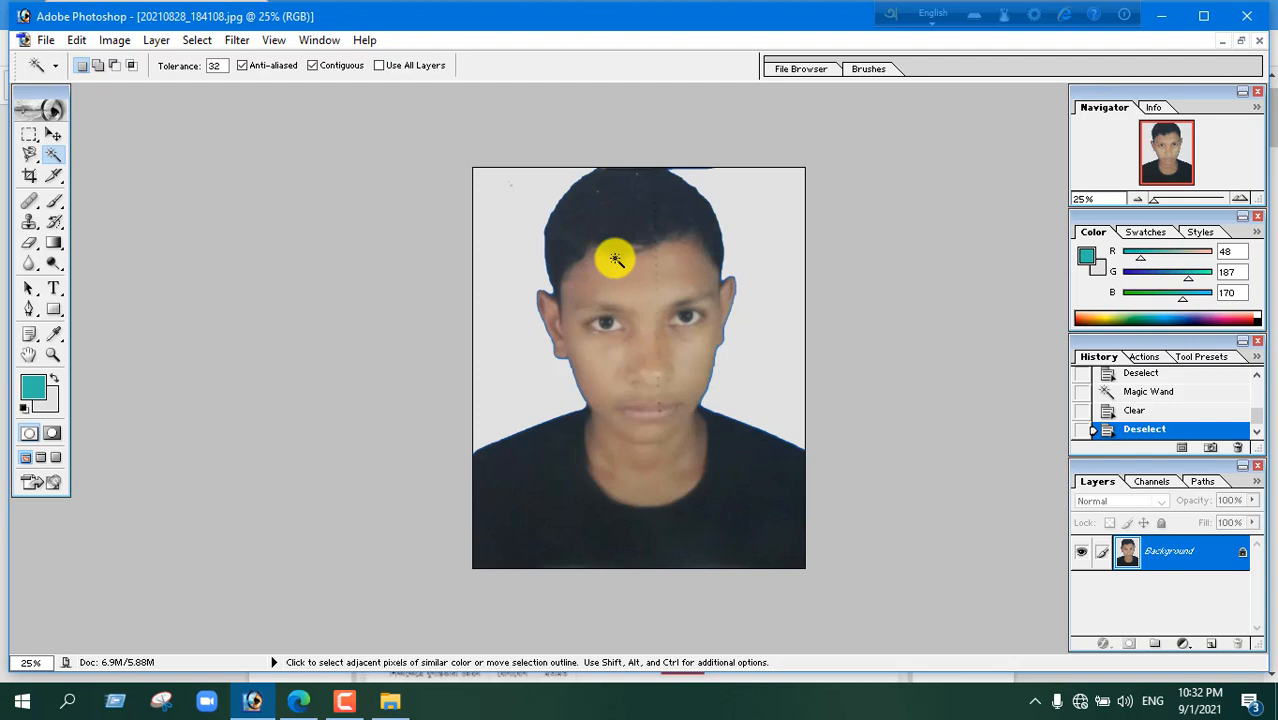
- Crop the portrait to 300 × 300 px, framing the head and shoulders from the photo's upper edge
left_click(34, 178)
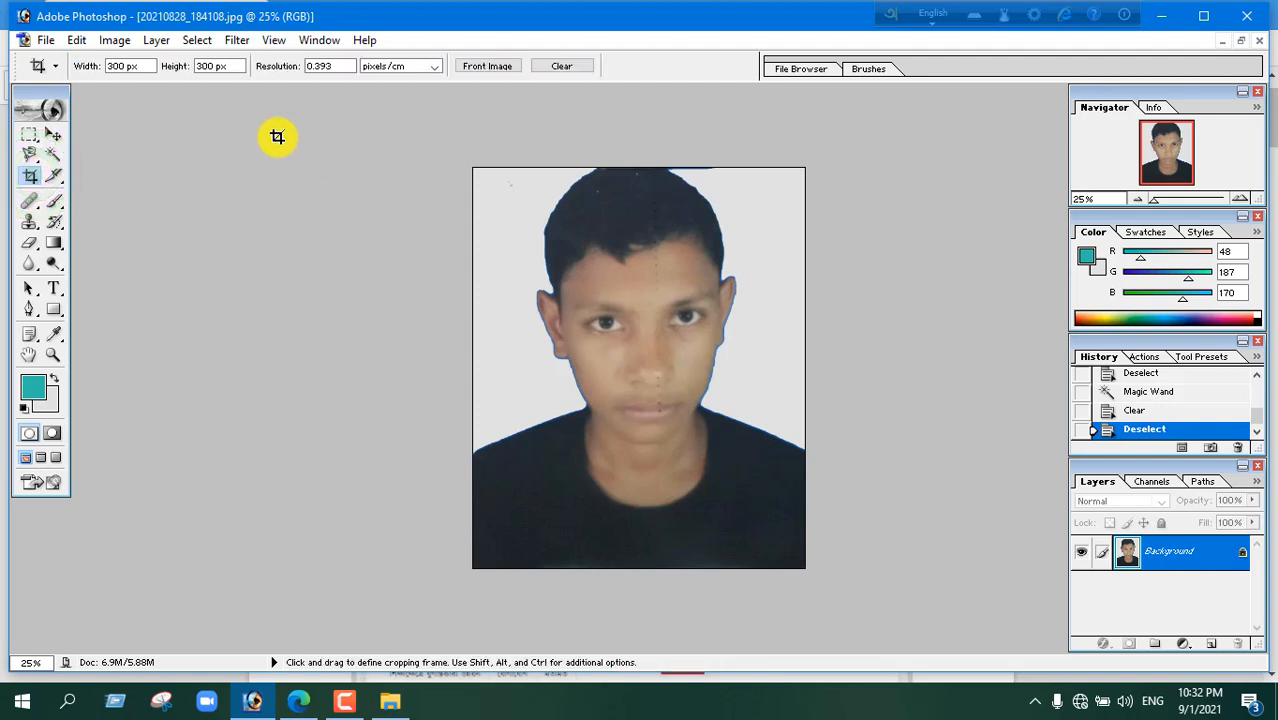
left_click(127, 70)
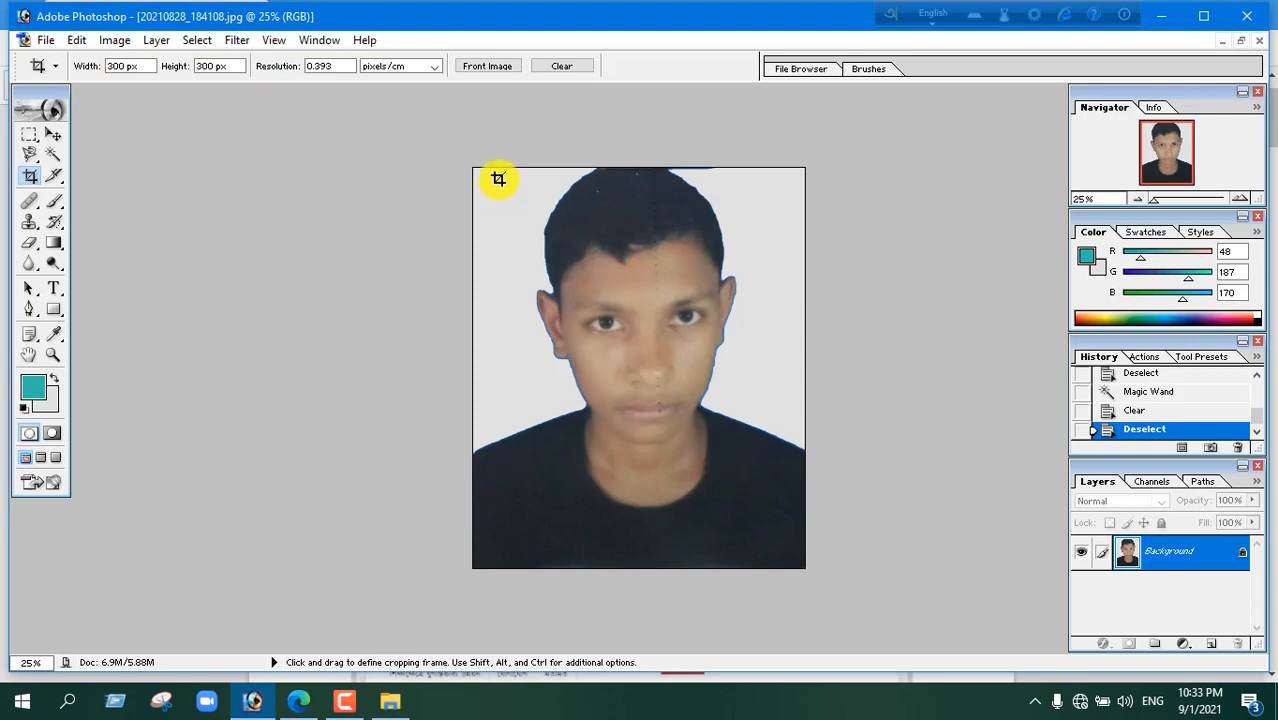
mouse_move(498, 179)
left_mouse_down()
mouse_move(628, 291)
mouse_move(784, 516)
left_mouse_up()
left_click_drag(727, 383, 723, 372)
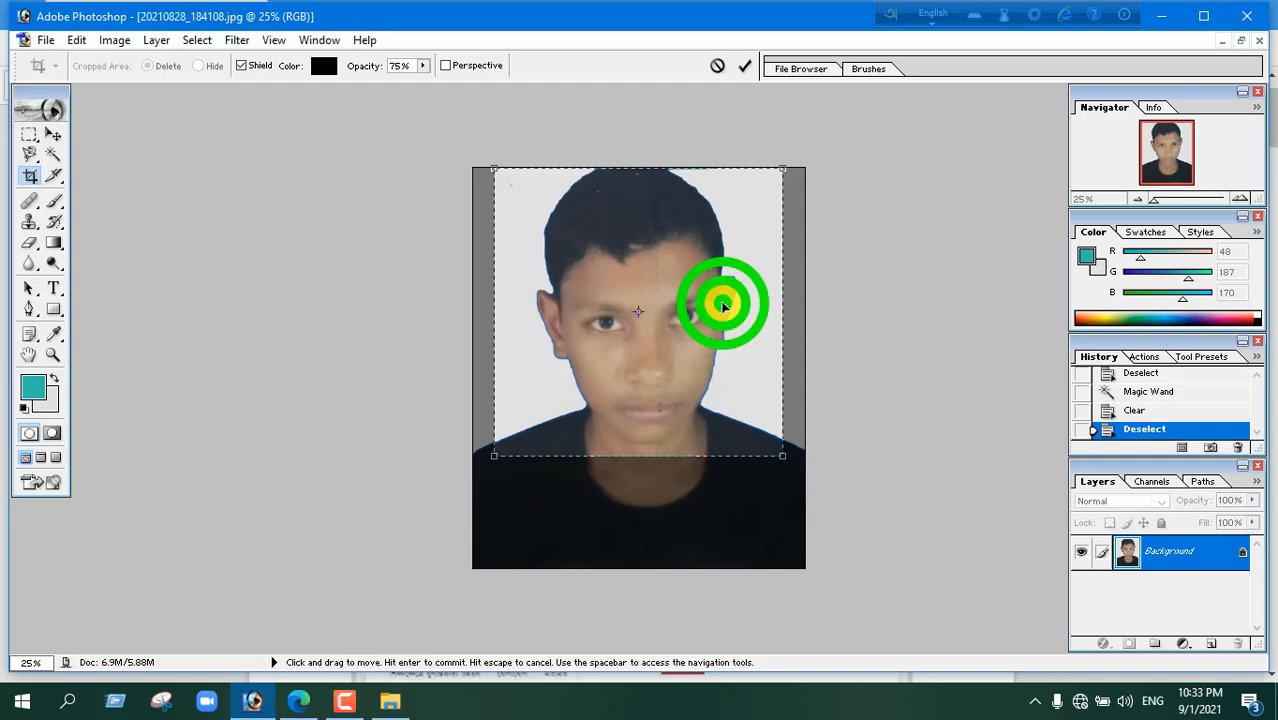
left_click_drag(727, 305, 726, 300)
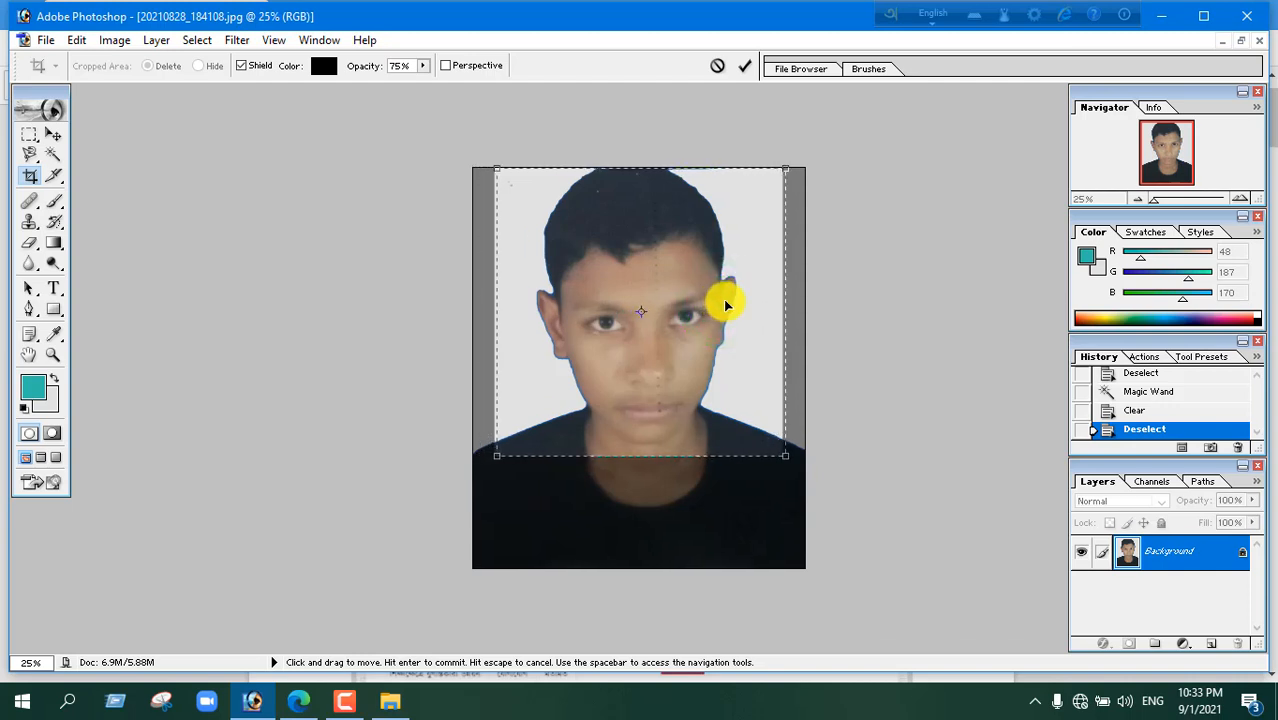
left_click(652, 321)
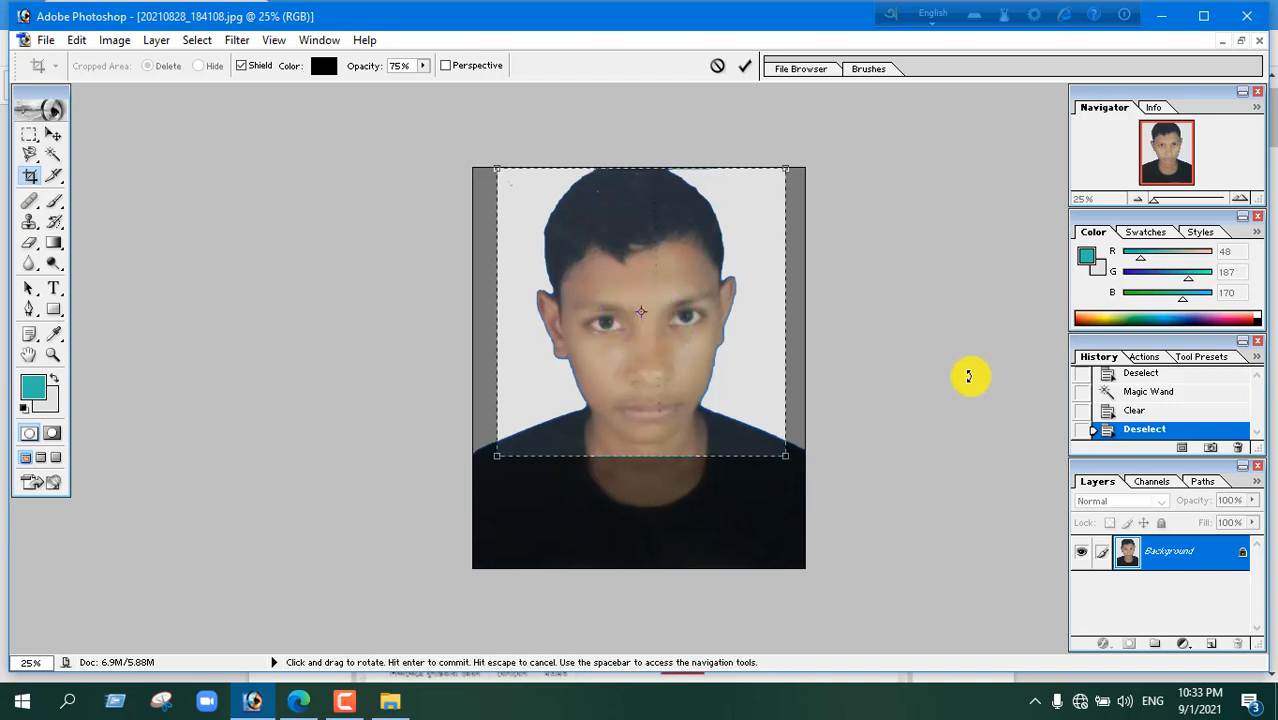
key("Return")
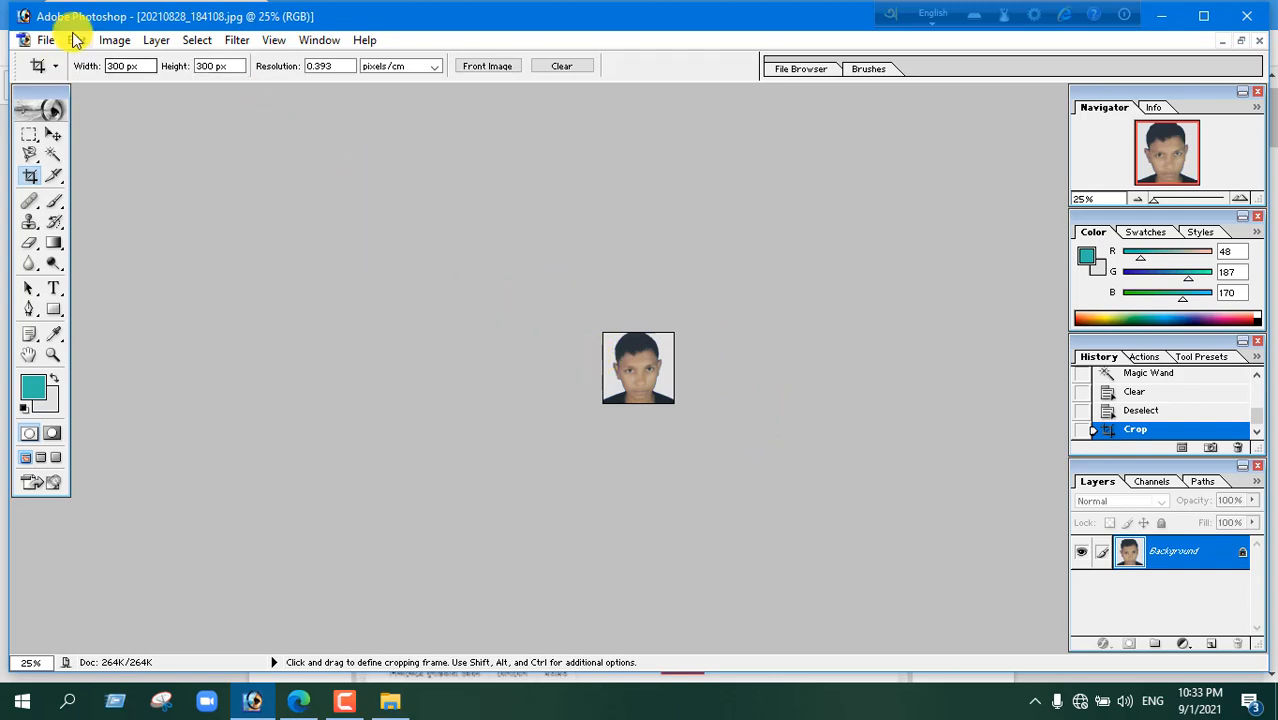
- Save the cropped photo as a JPEG named 6.1 in folder 6 of 123006 on drive E:, at Medium quality 5
left_click(39, 40)
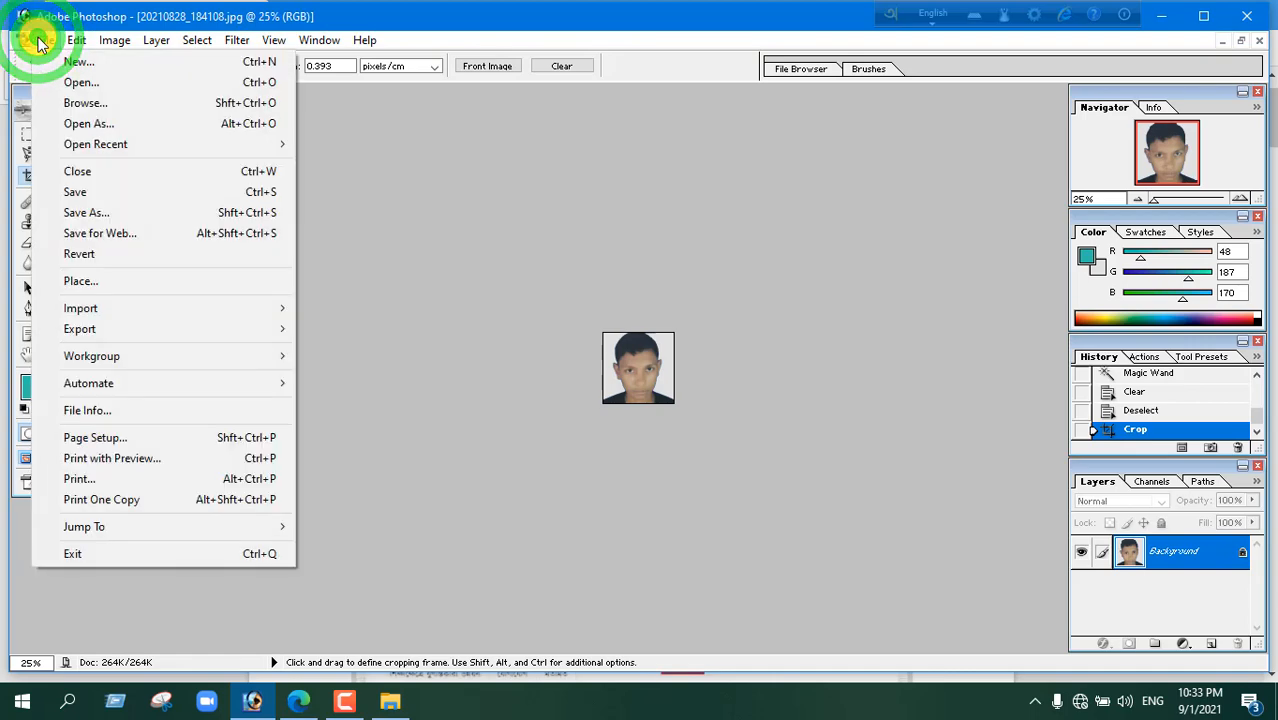
left_click(110, 216)
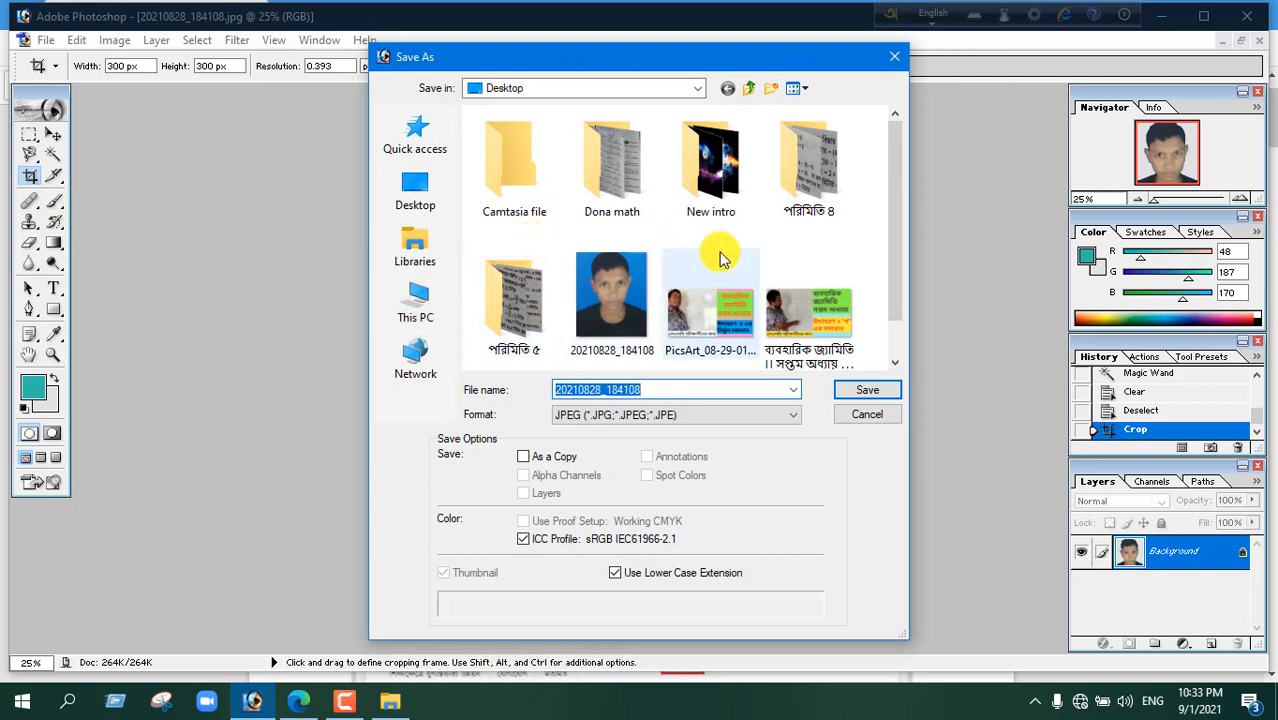
left_click(430, 293)
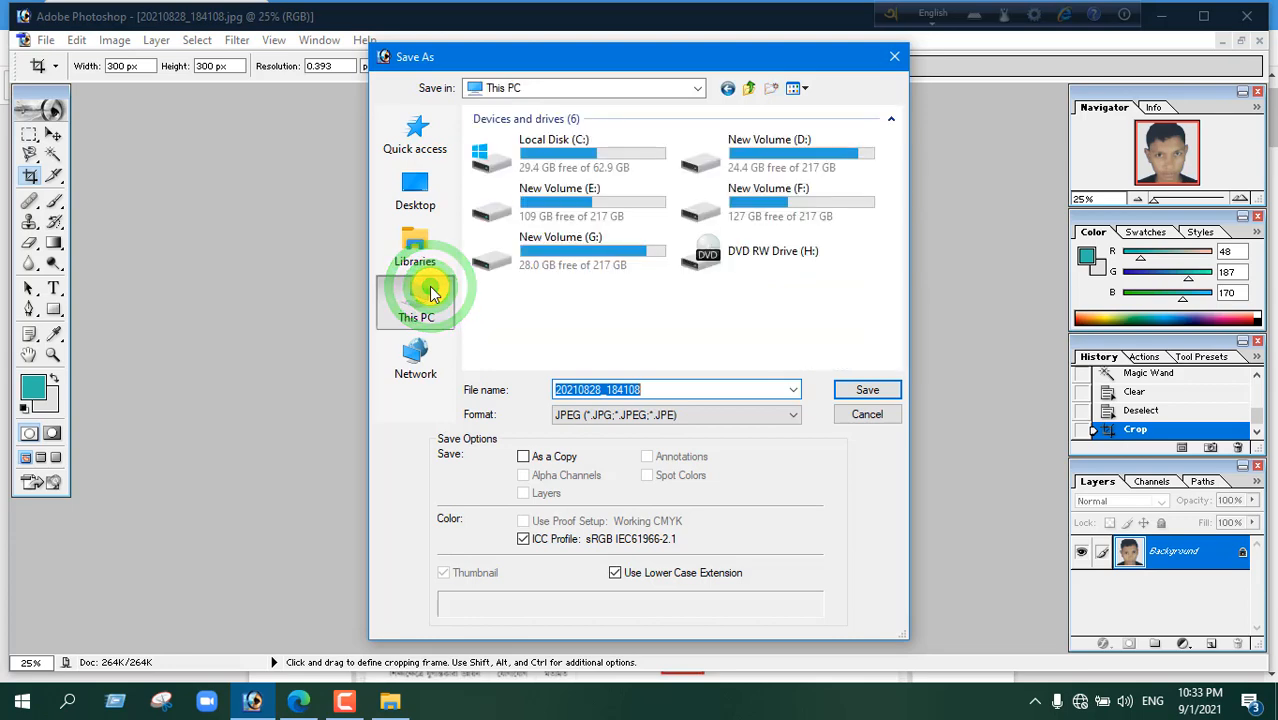
double_click(656, 196)
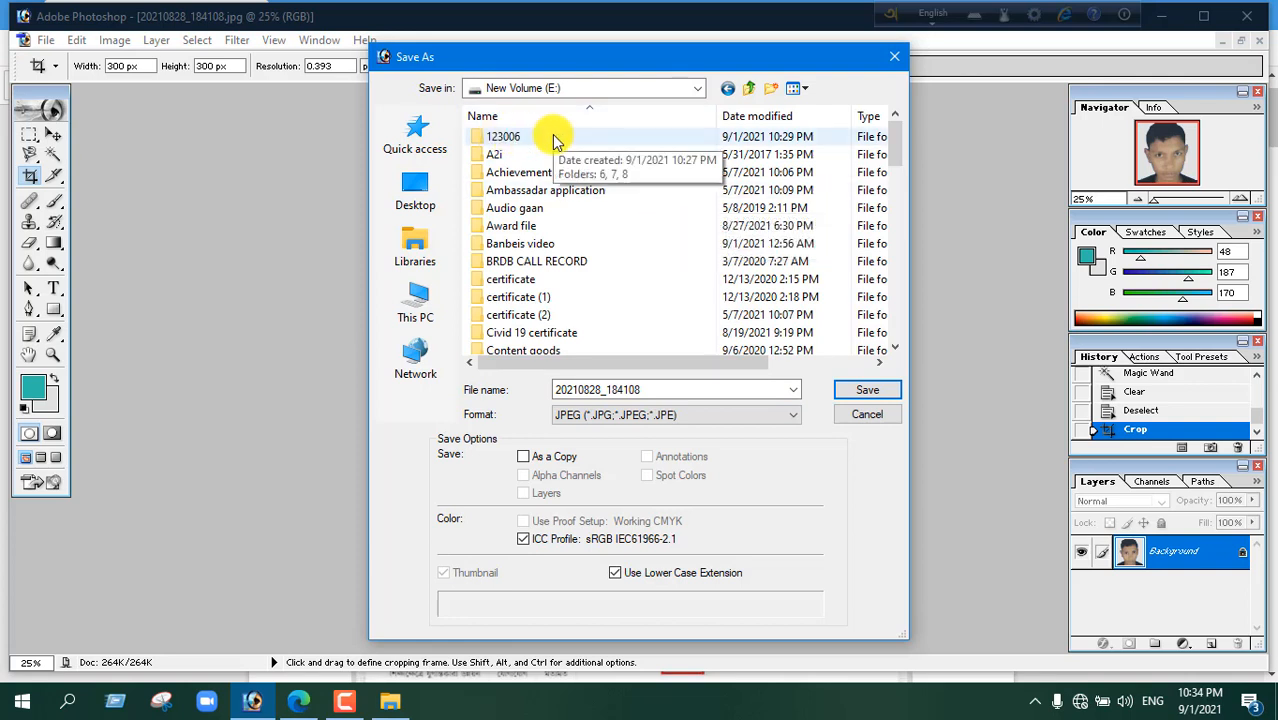
double_click(588, 138)
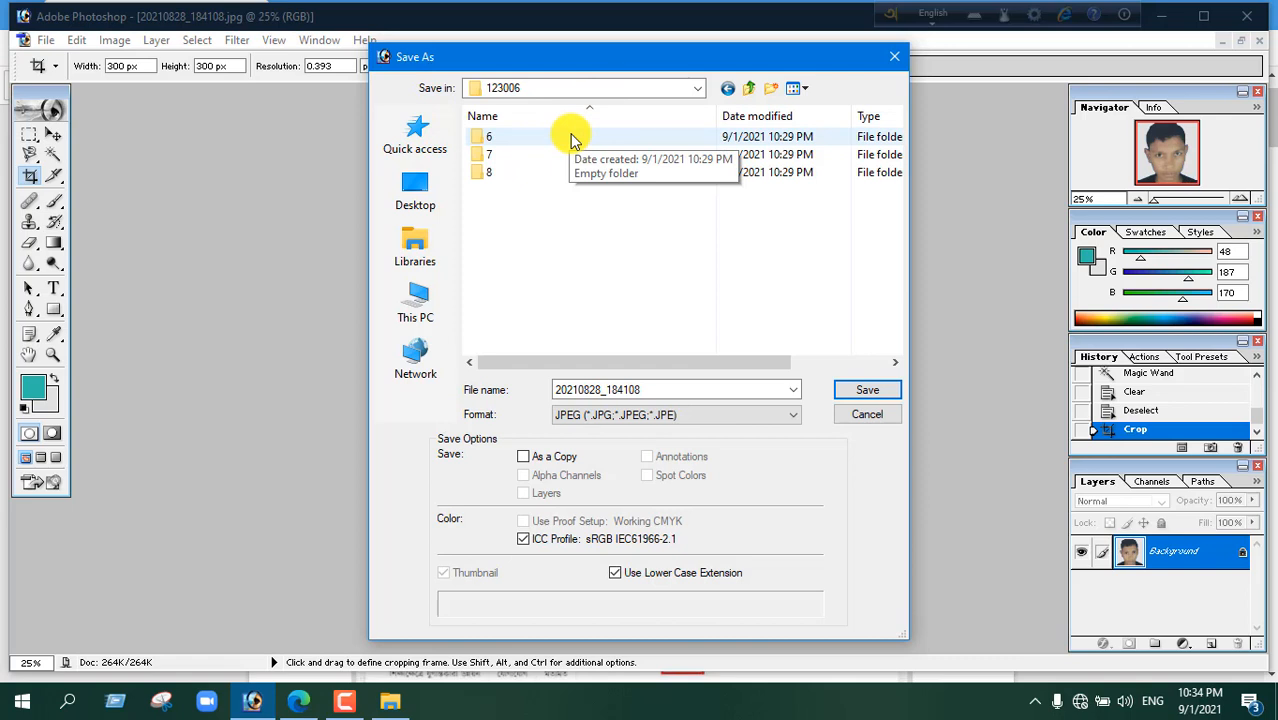
double_click(573, 138)
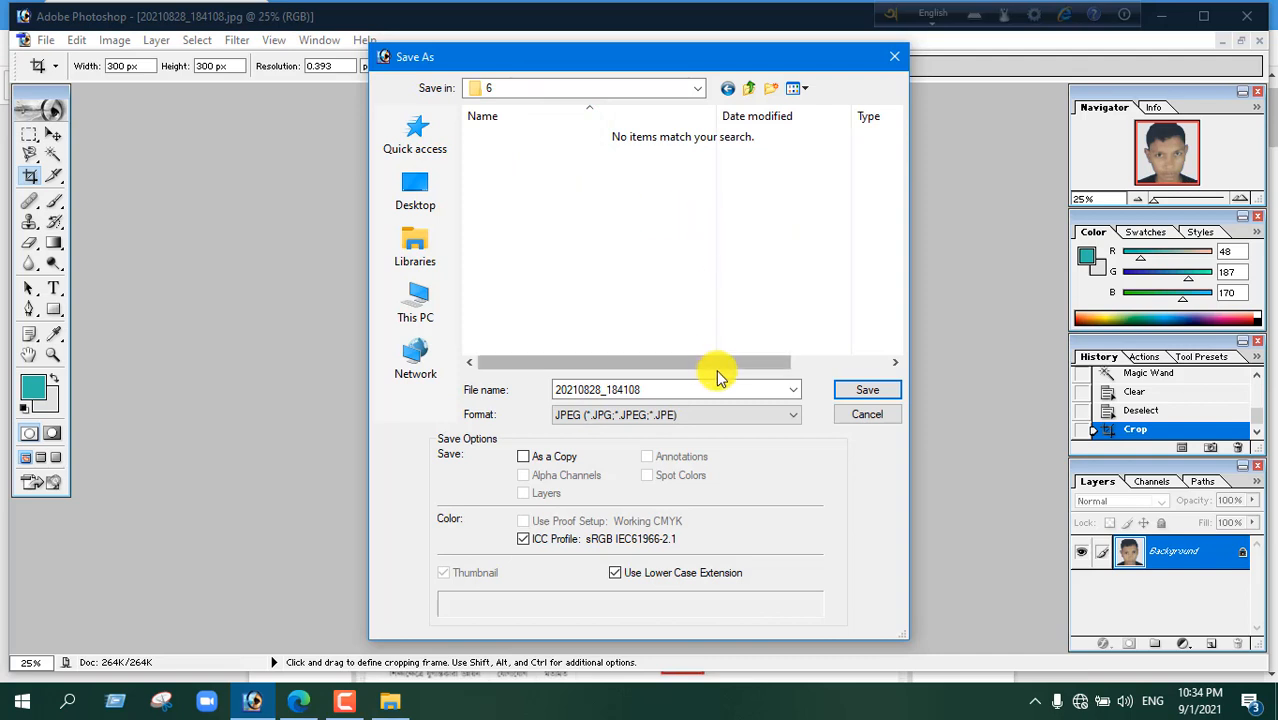
double_click(668, 393)
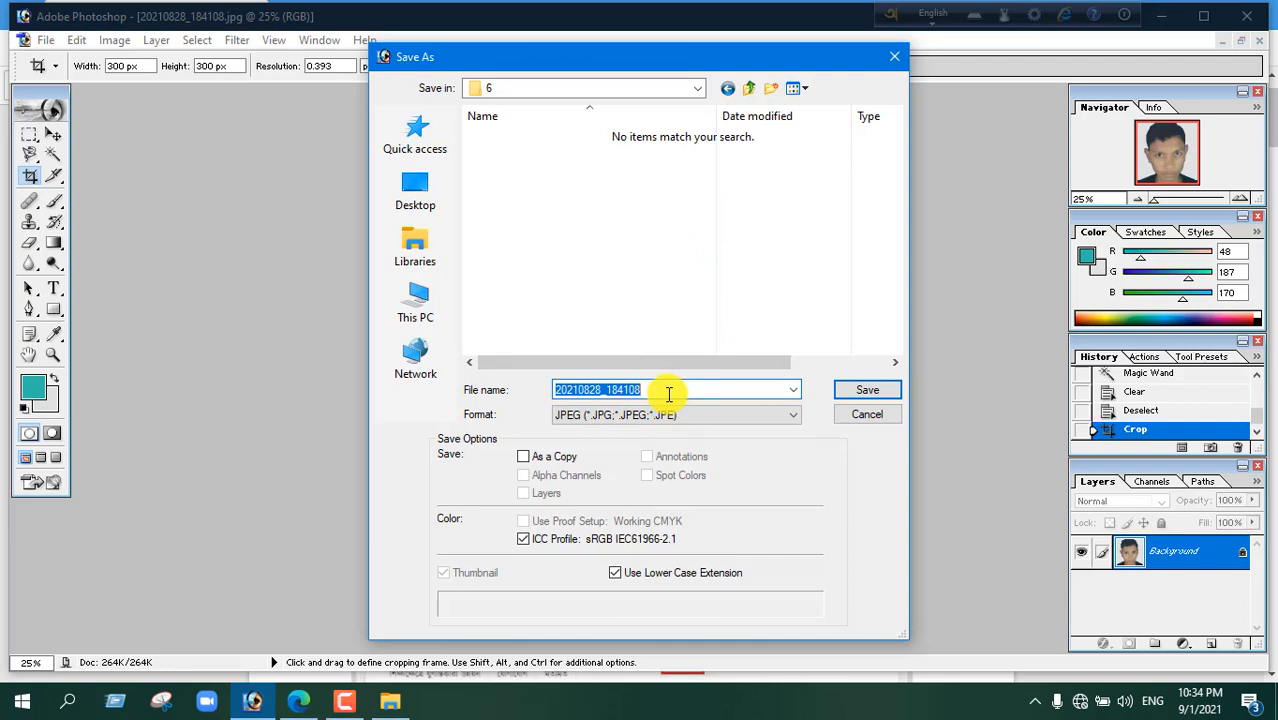
type("6.1")
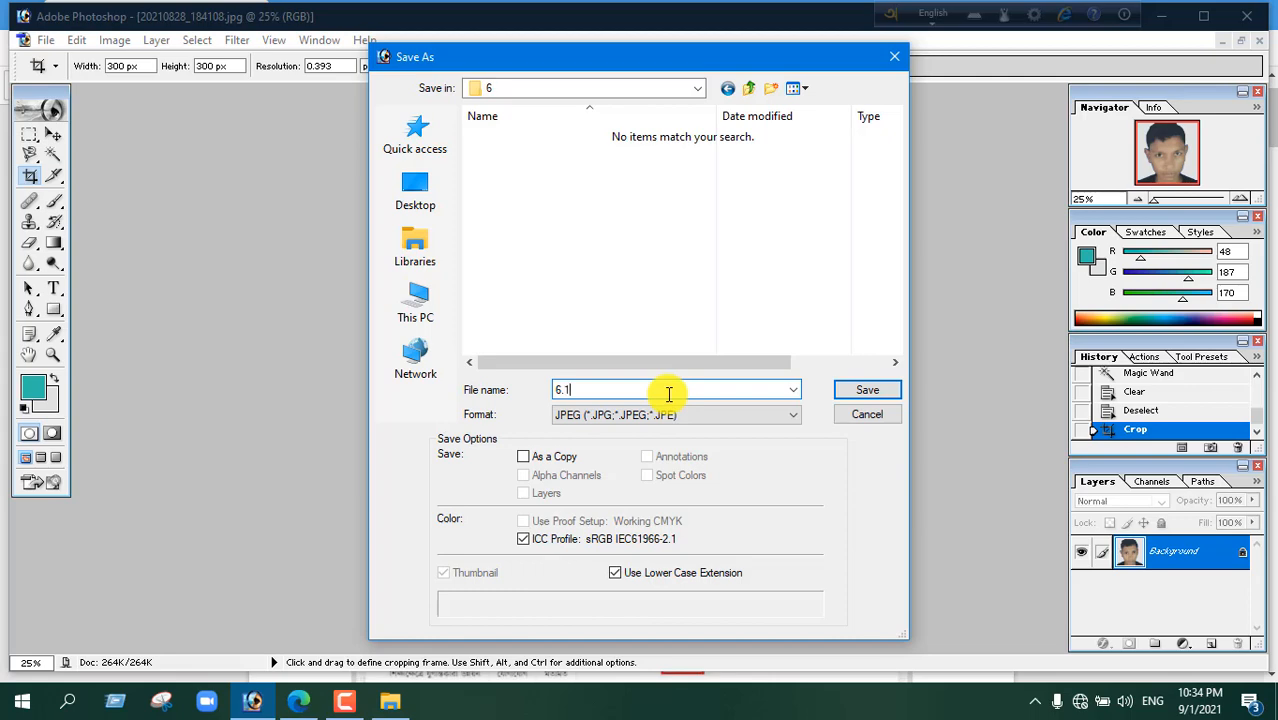
left_click(874, 392)
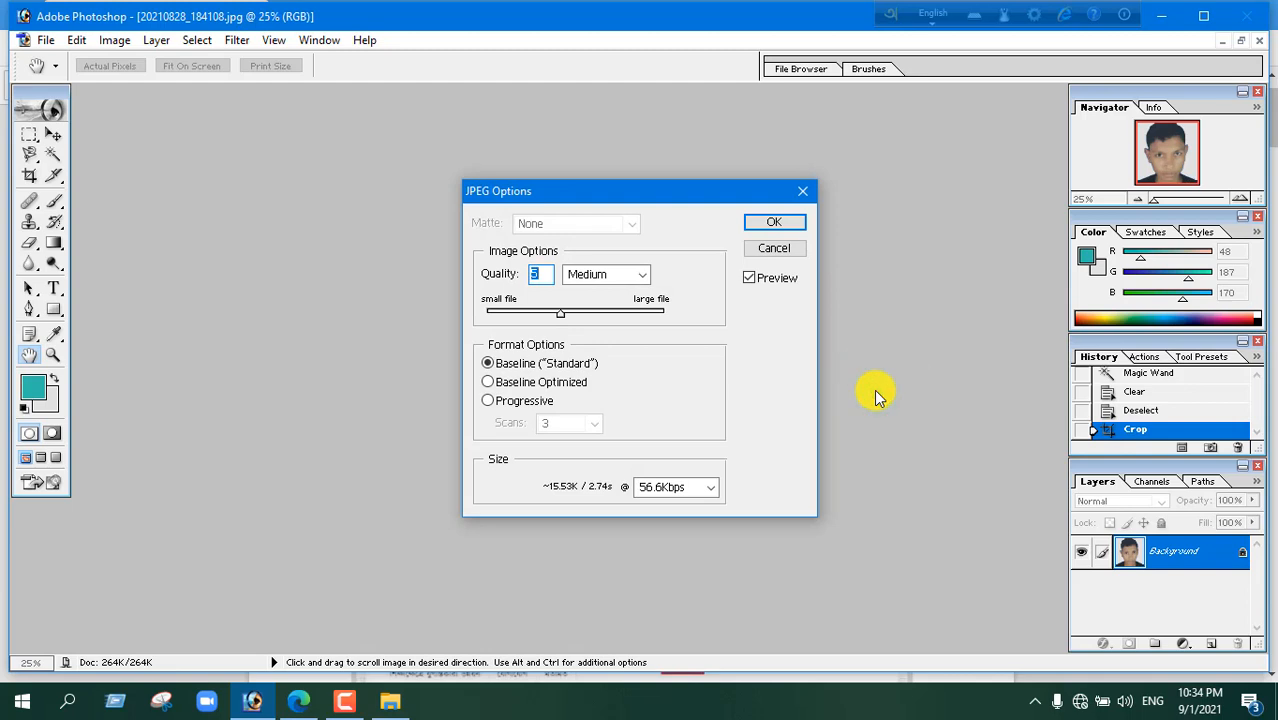
left_click(768, 228)
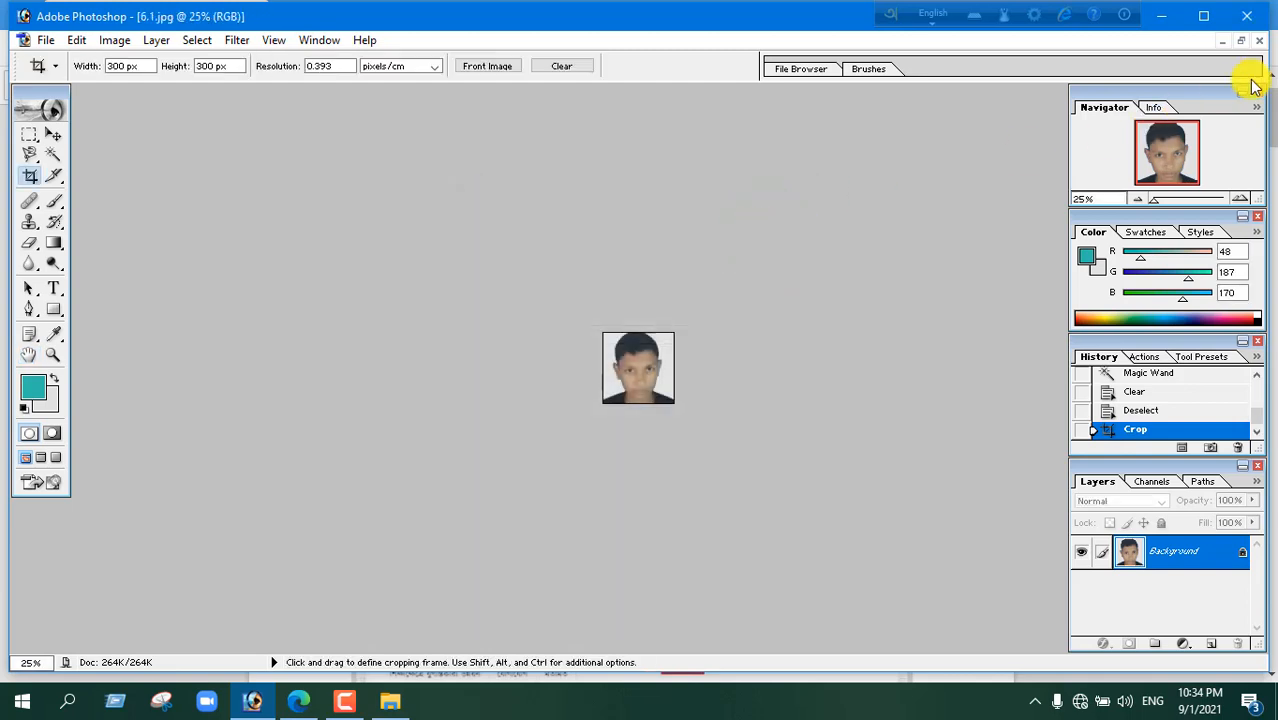
- Check the saved 6.1 photo in folder 6 of 123006 in File Explorer and return to the guideline PDF in Edge
left_click(1166, 17)
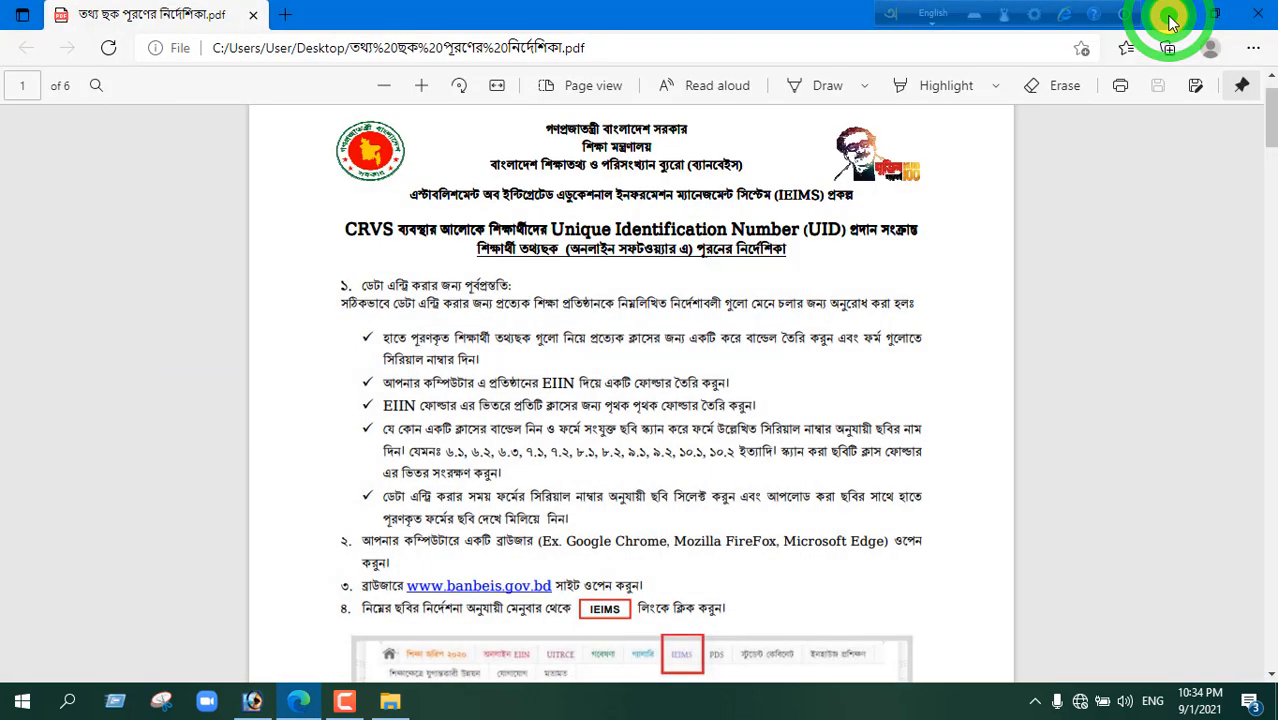
left_click(1172, 20)
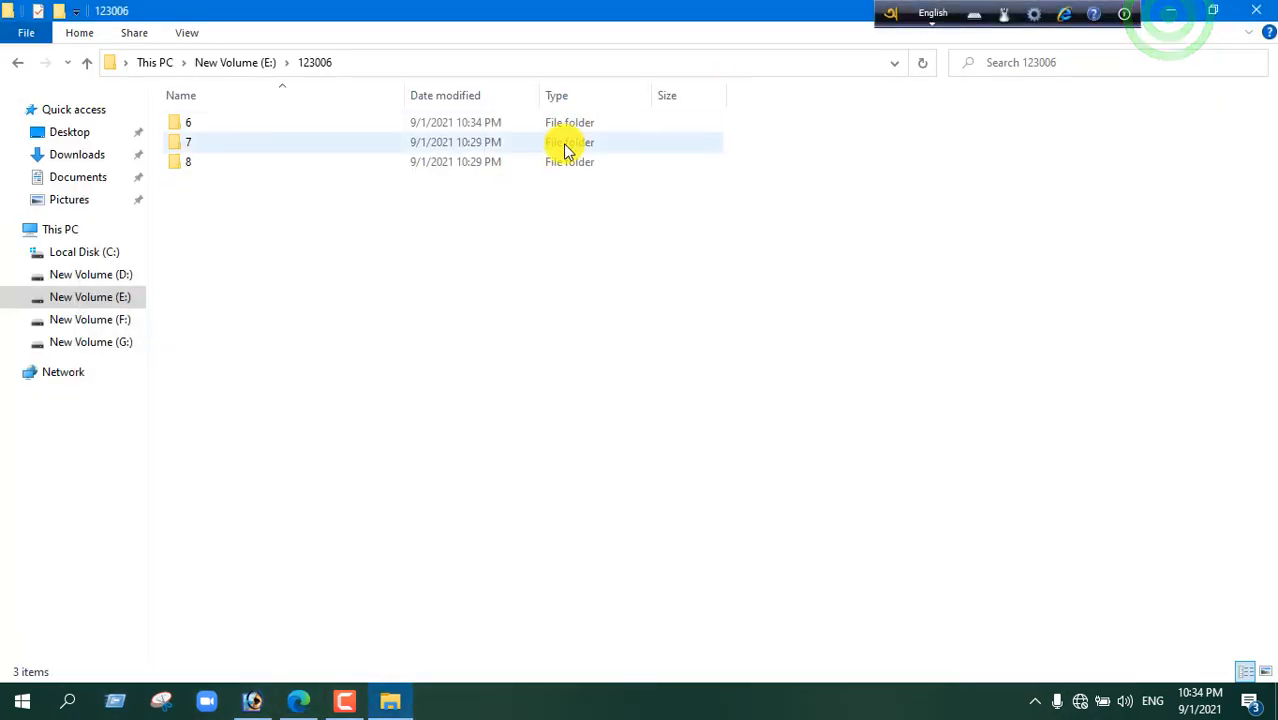
double_click(263, 121)
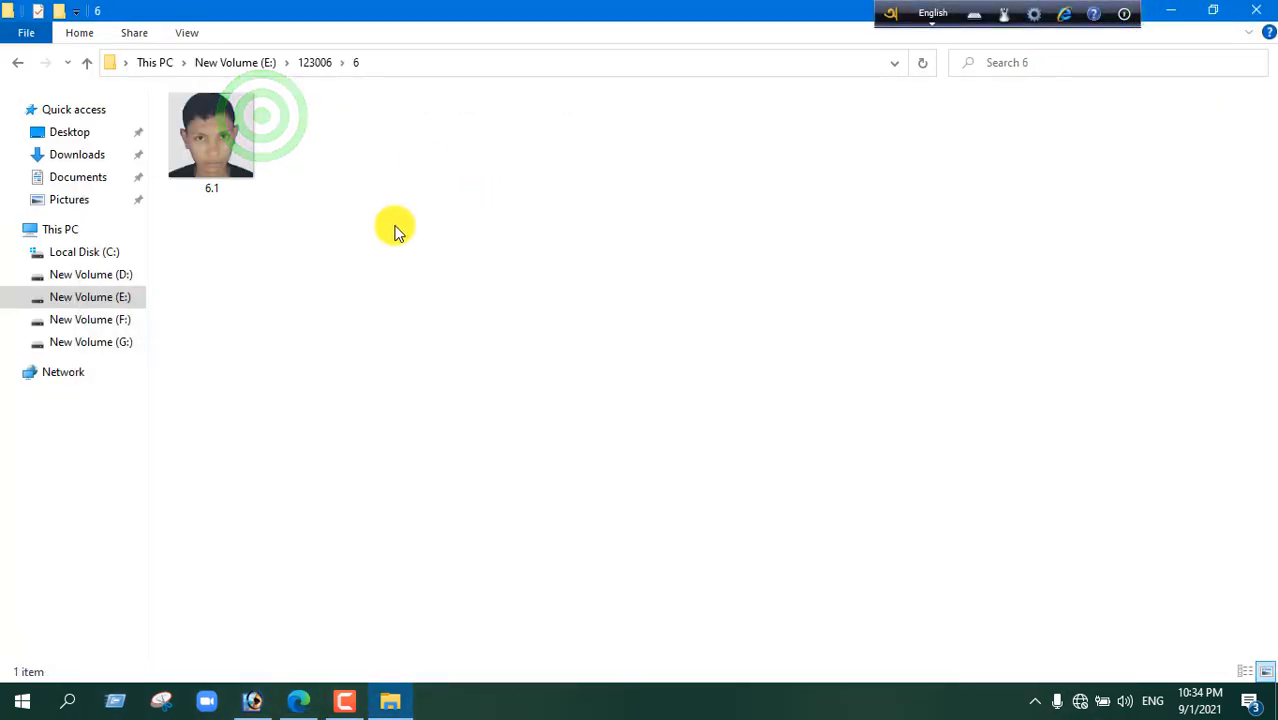
left_click(208, 194)
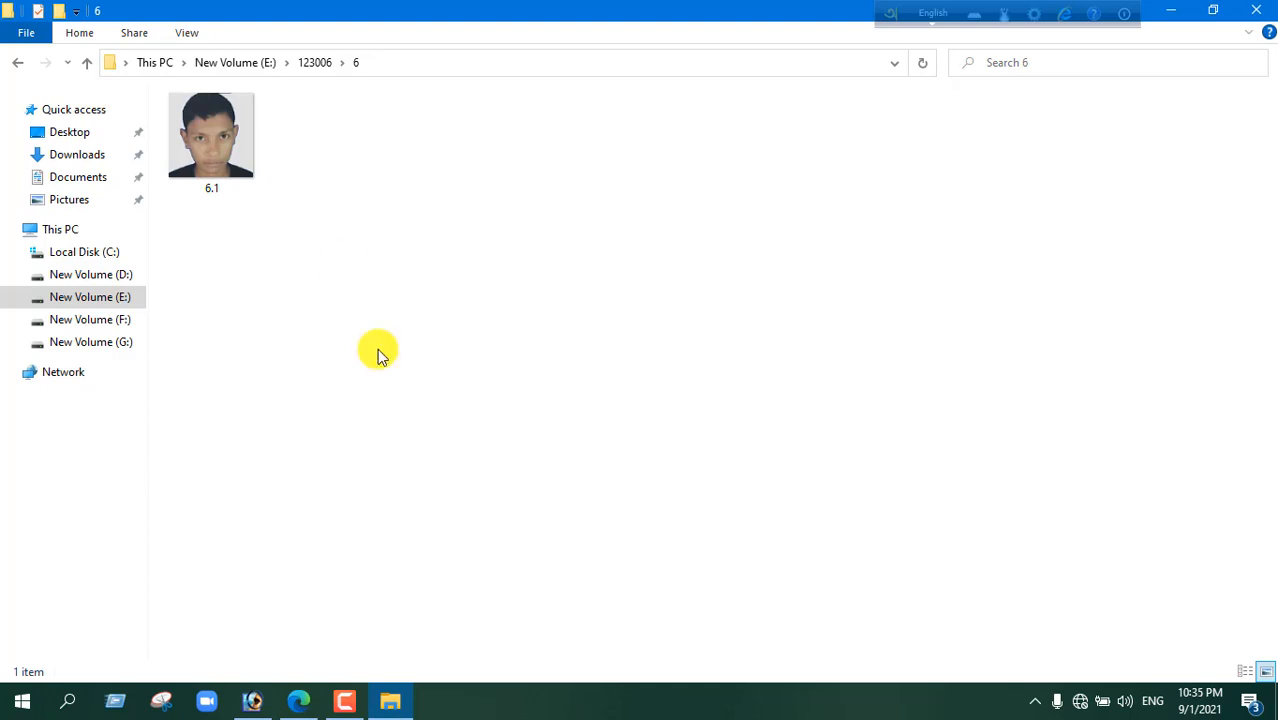
left_click(299, 692)
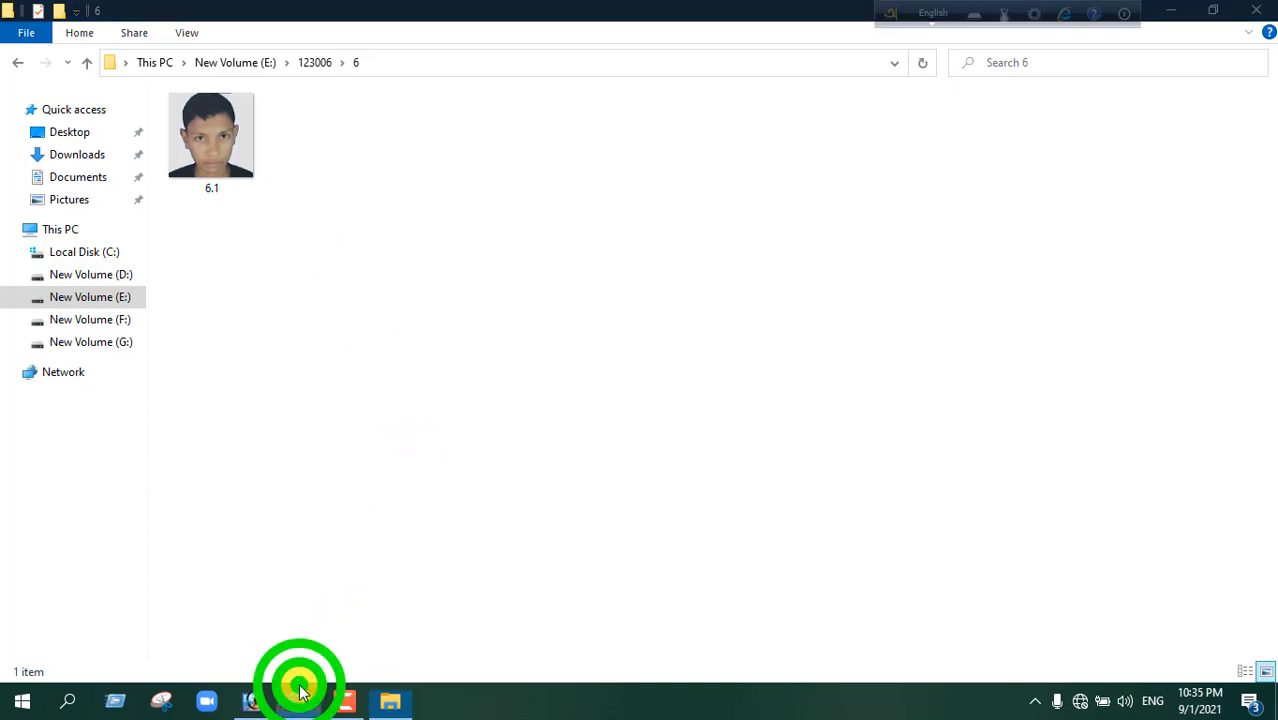